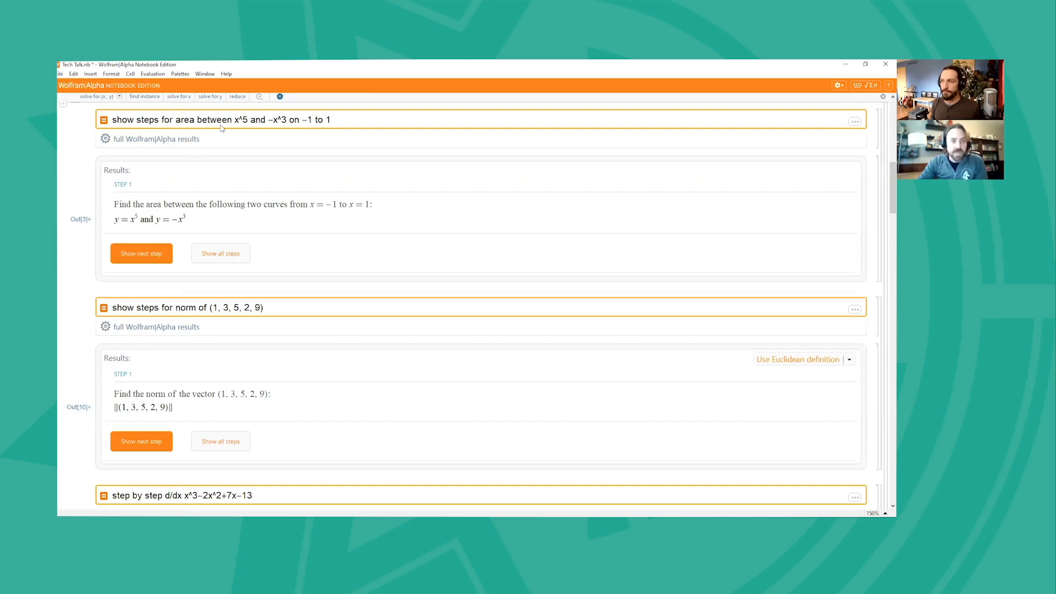
Highlight the phrase "area between x^5 and −x^3 on −1 to 1" in the query and reveal all of its solution steps.
drag(176, 121, 367, 121)
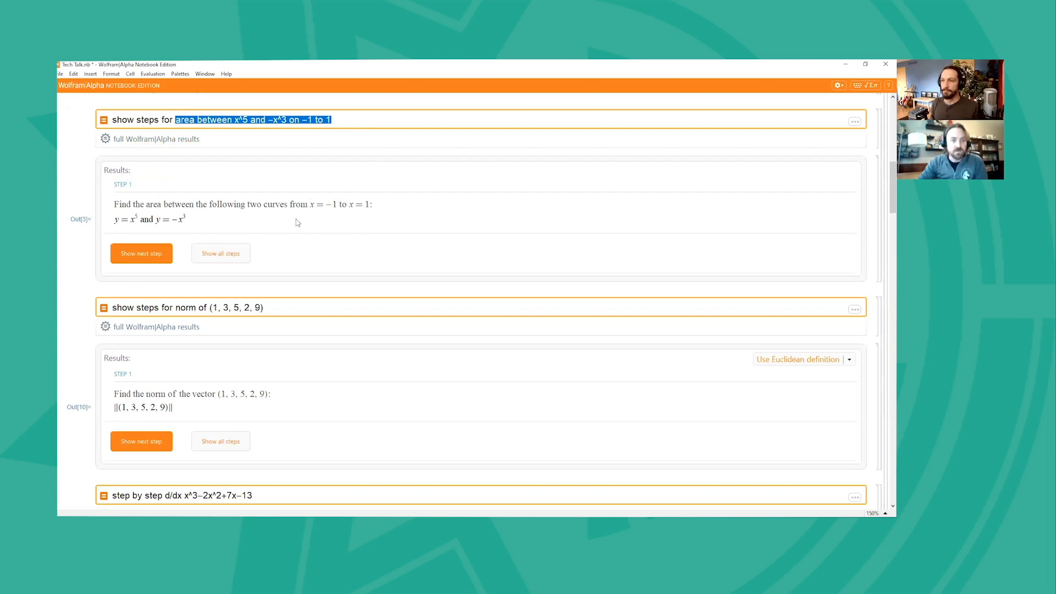
click(235, 256)
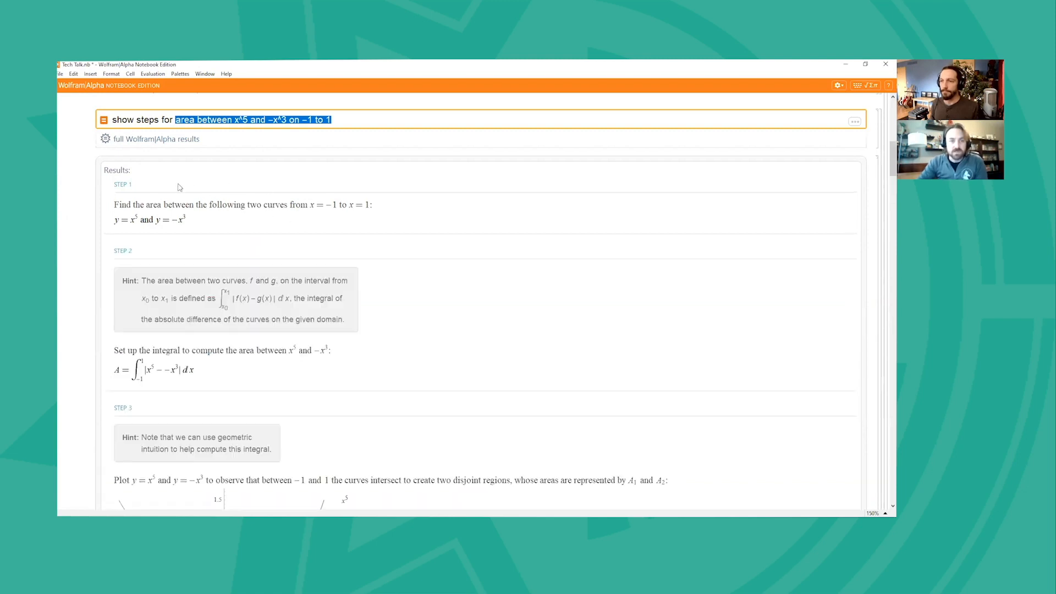
scroll(175, 183, down, 1)
scroll(241, 179, up, 2)
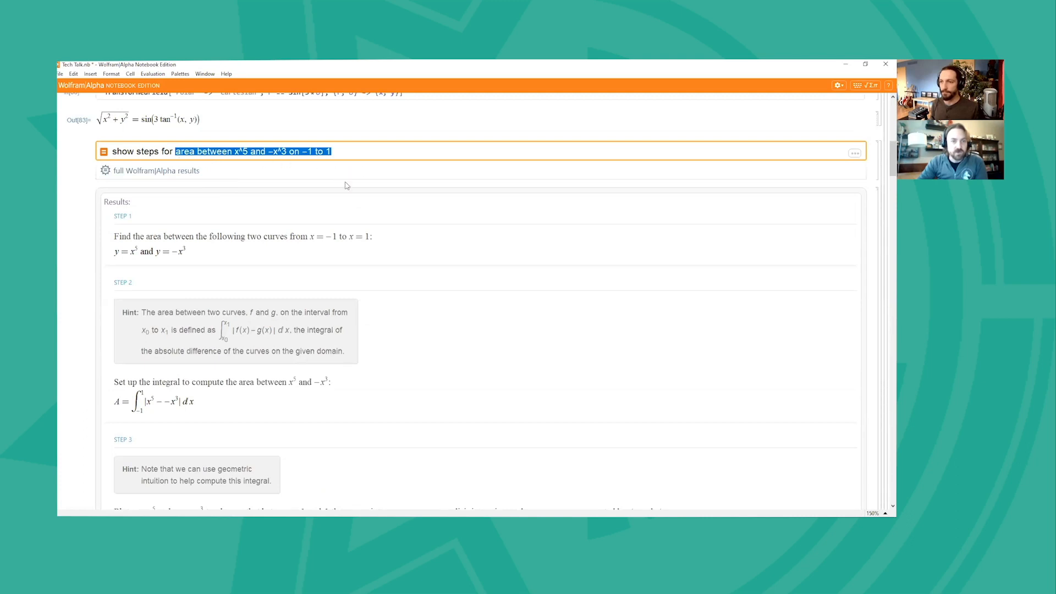
Read through the step-by-step solution for the area between x^5 and −x^3, including the shaded plot, integrals and final answer.
scroll(347, 186, down, 2)
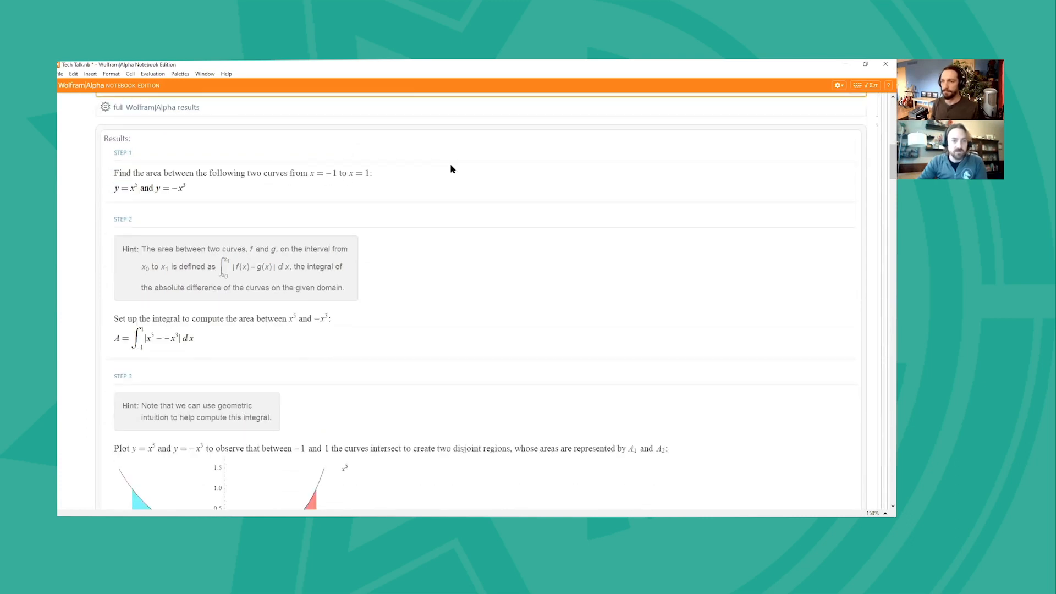
scroll(450, 168, down, 1)
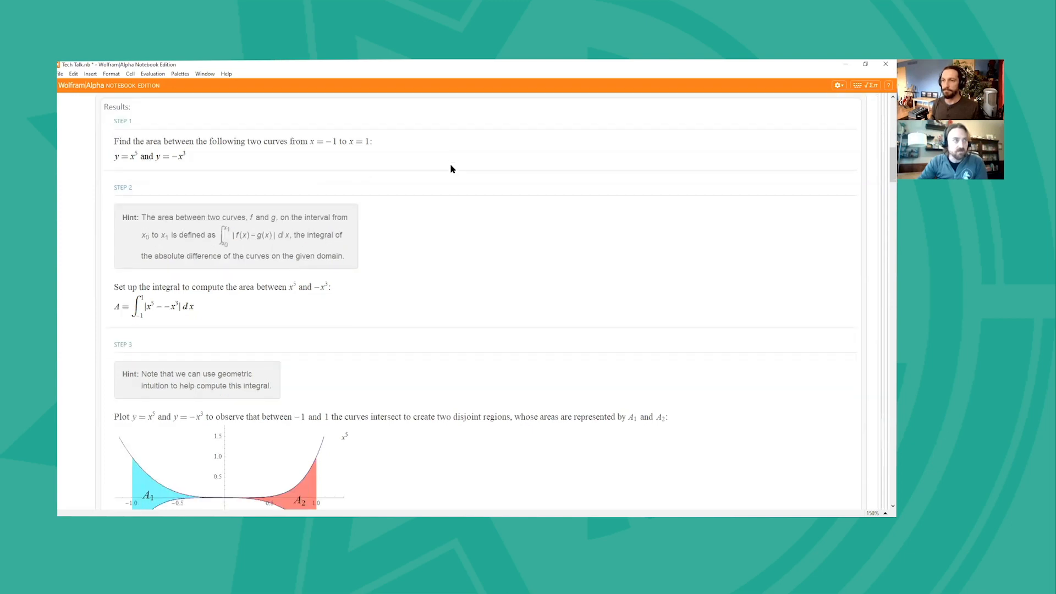
scroll(471, 174, down, 2)
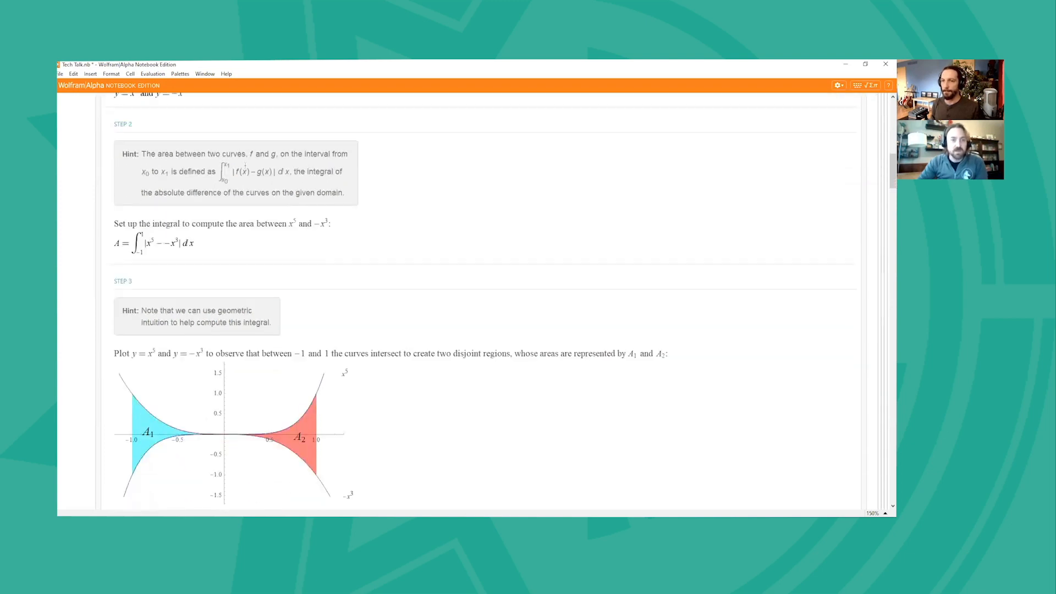
scroll(392, 192, down, 1)
scroll(390, 194, down, 1)
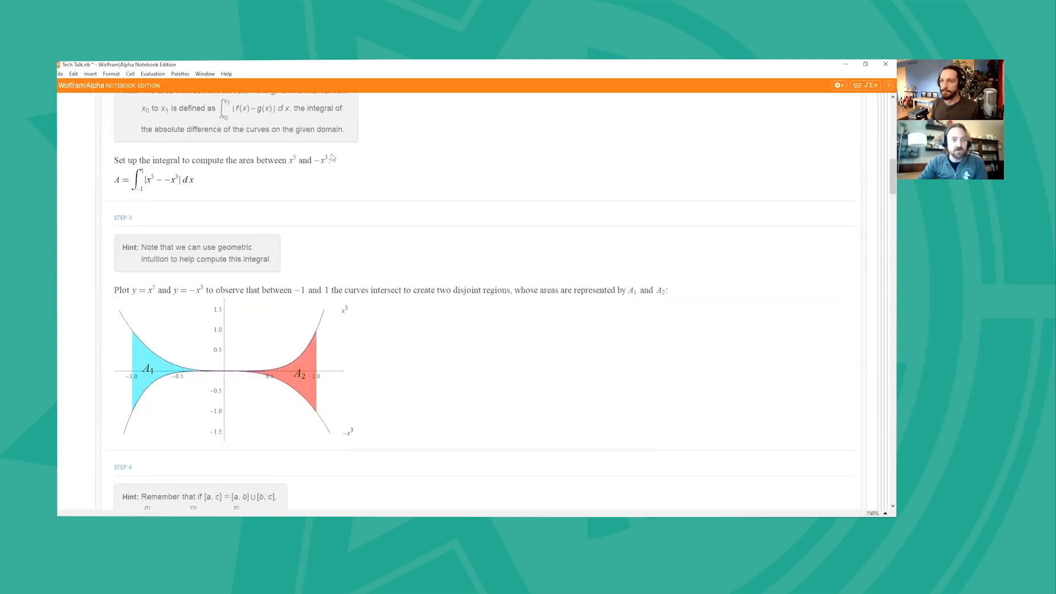
scroll(406, 175, down, 3)
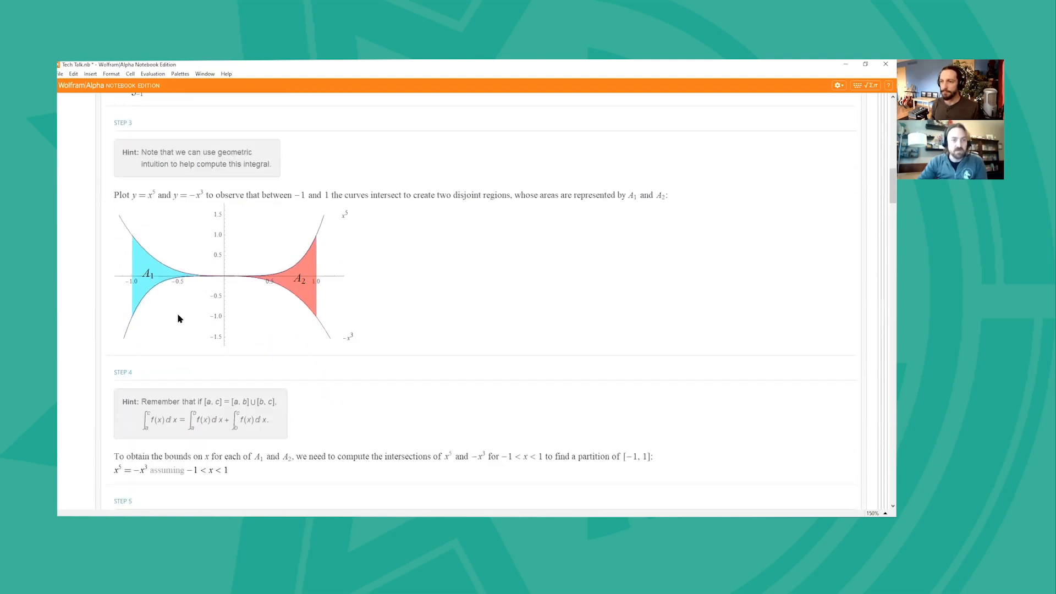
scroll(406, 183, down, 12)
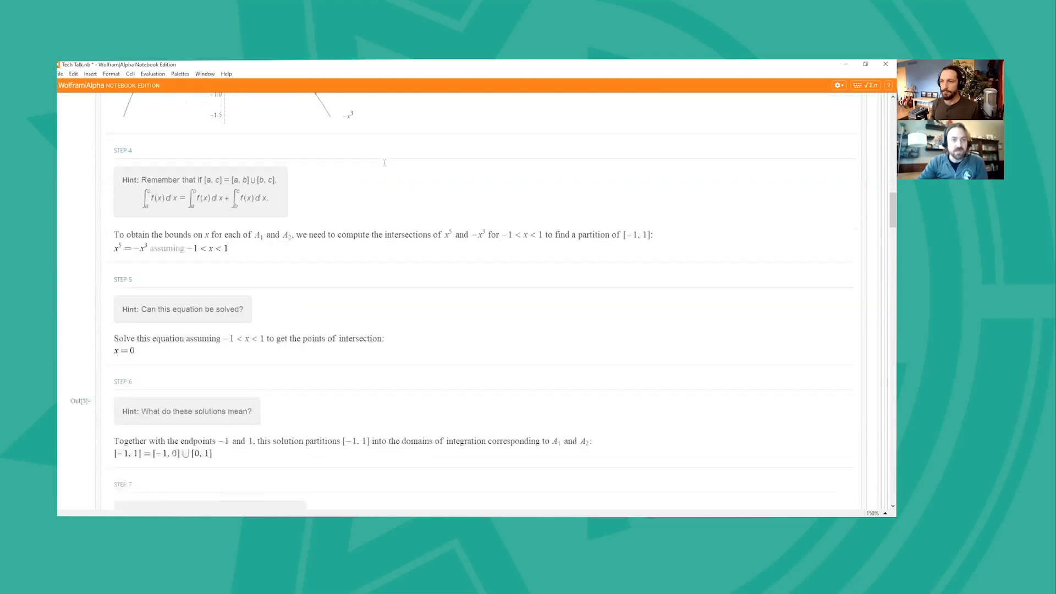
scroll(384, 163, down, 15)
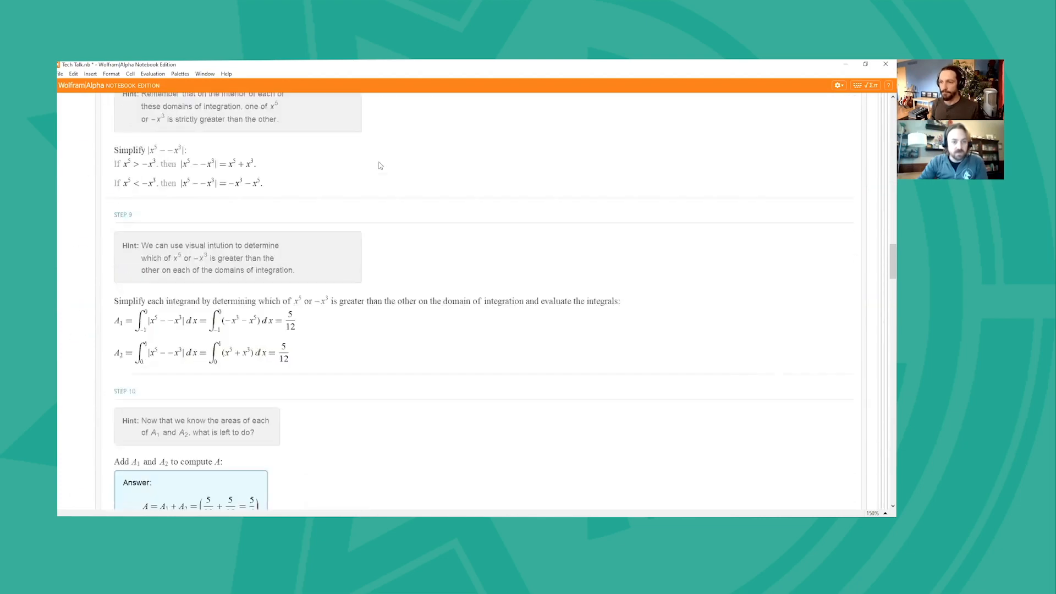
scroll(280, 173, up, 3)
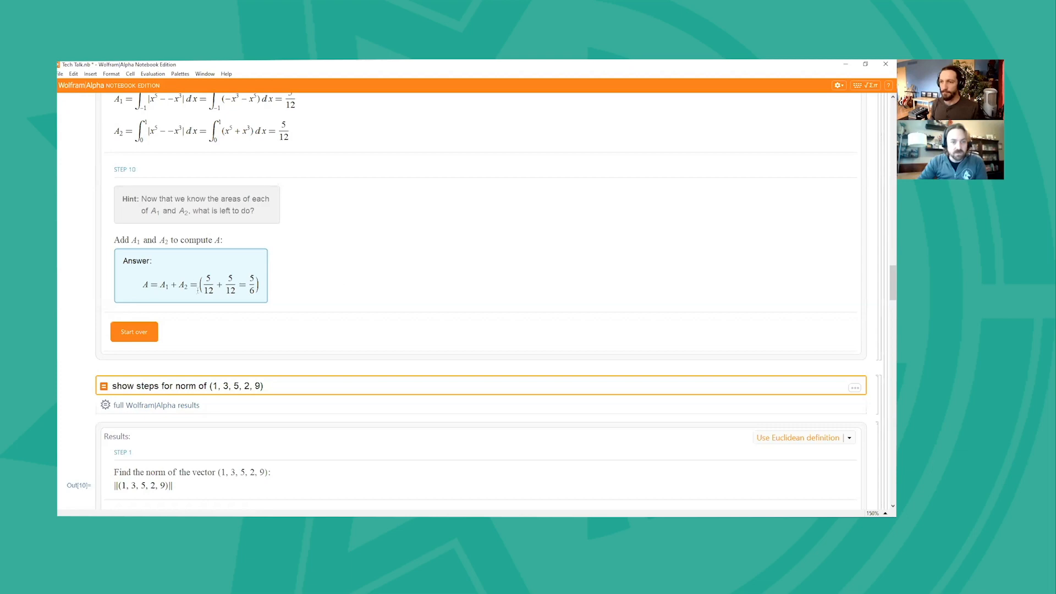
Reveal all solution steps for the derivative of x^3−2x^2+7x−13 and for the norm of (1, 3, 5, 2, 9).
scroll(333, 280, down, 4)
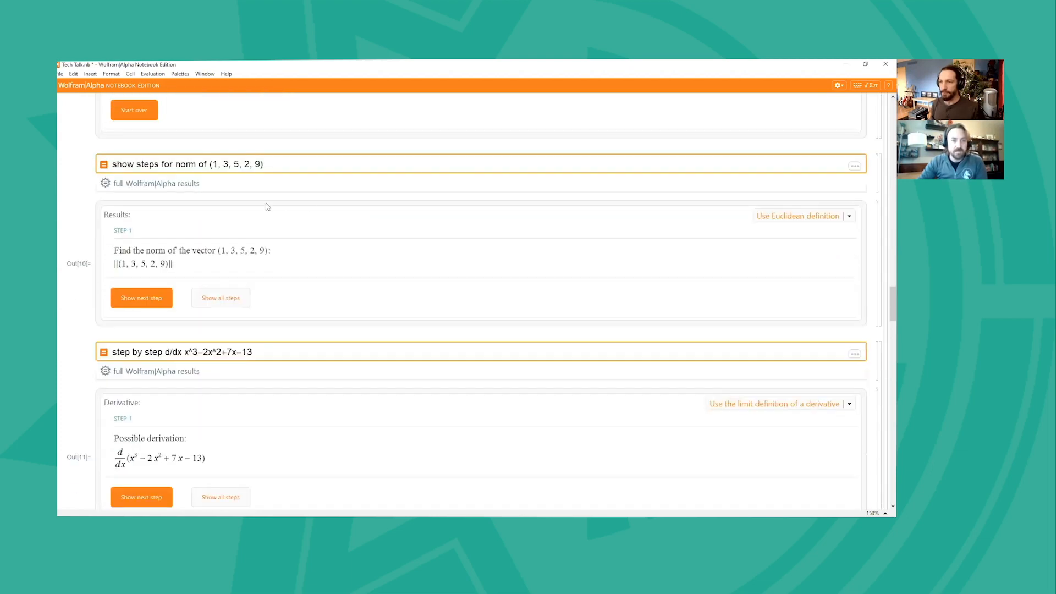
scroll(292, 195, down, 1)
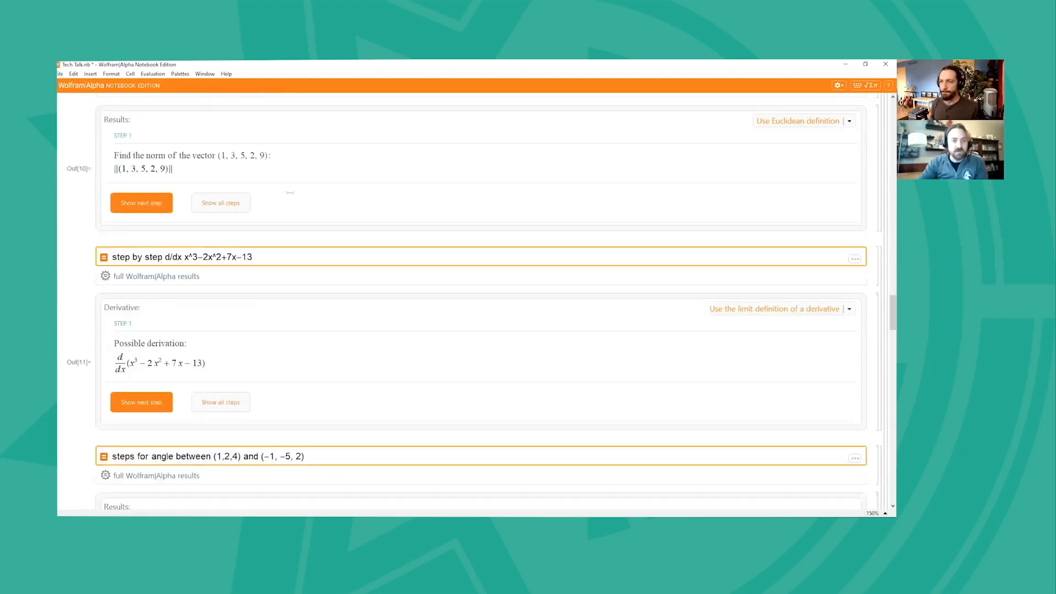
scroll(309, 209, down, 2)
scroll(263, 365, down, 1)
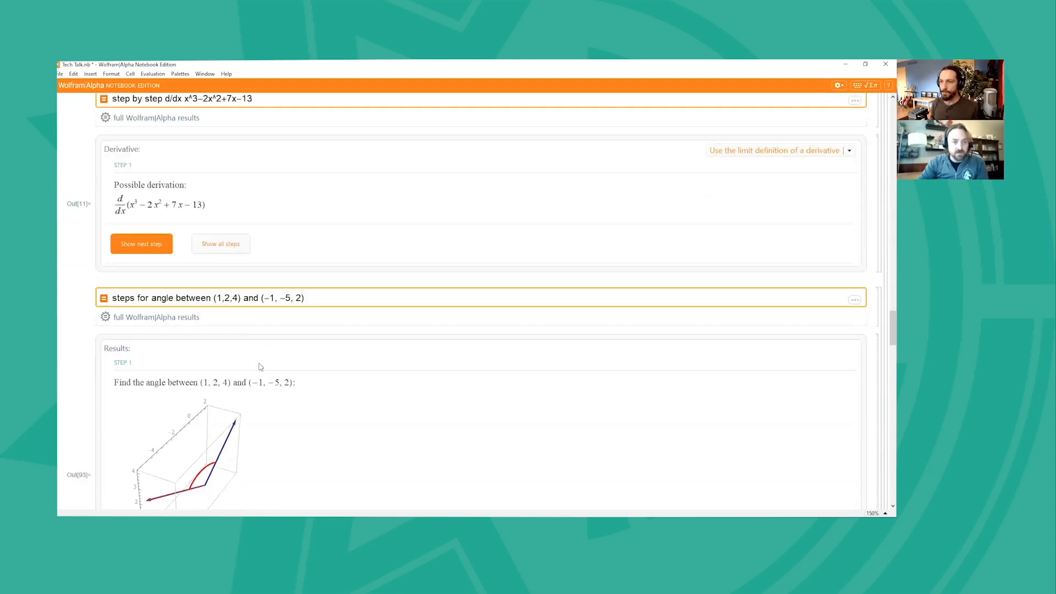
scroll(284, 288, up, 1)
scroll(284, 286, up, 2)
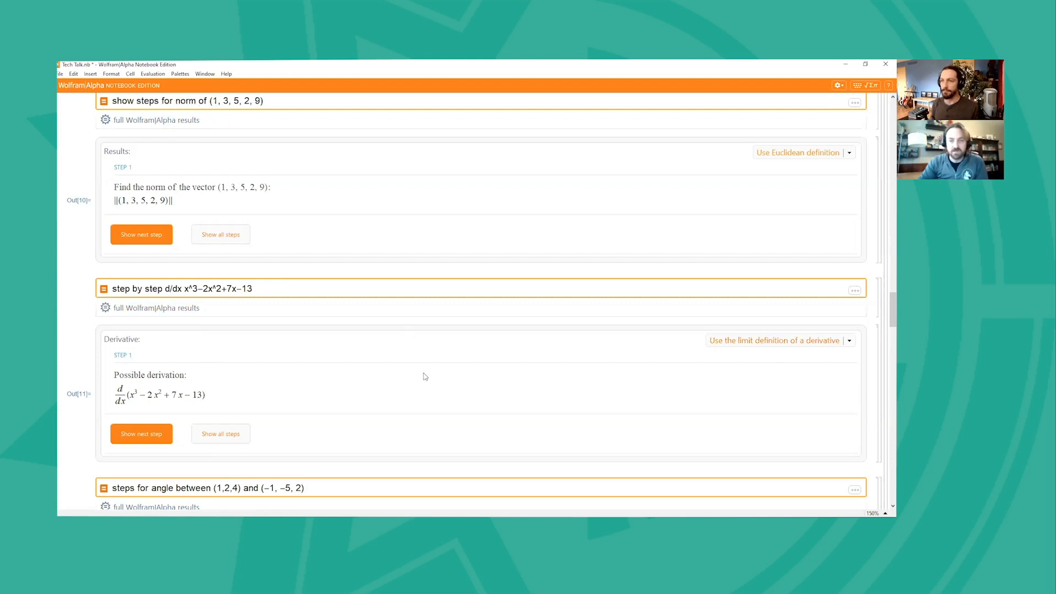
click(242, 440)
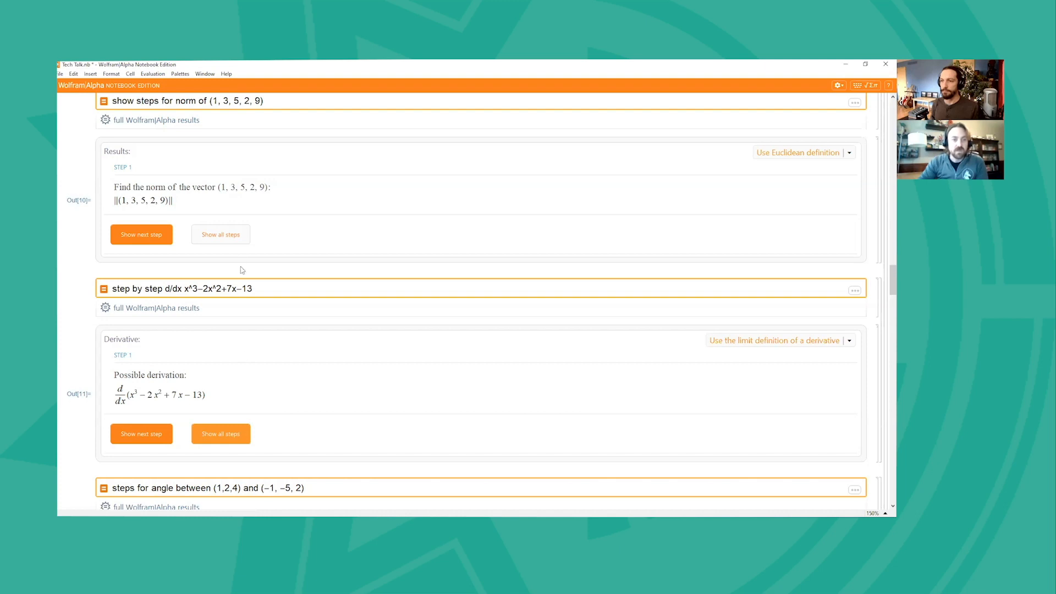
click(235, 240)
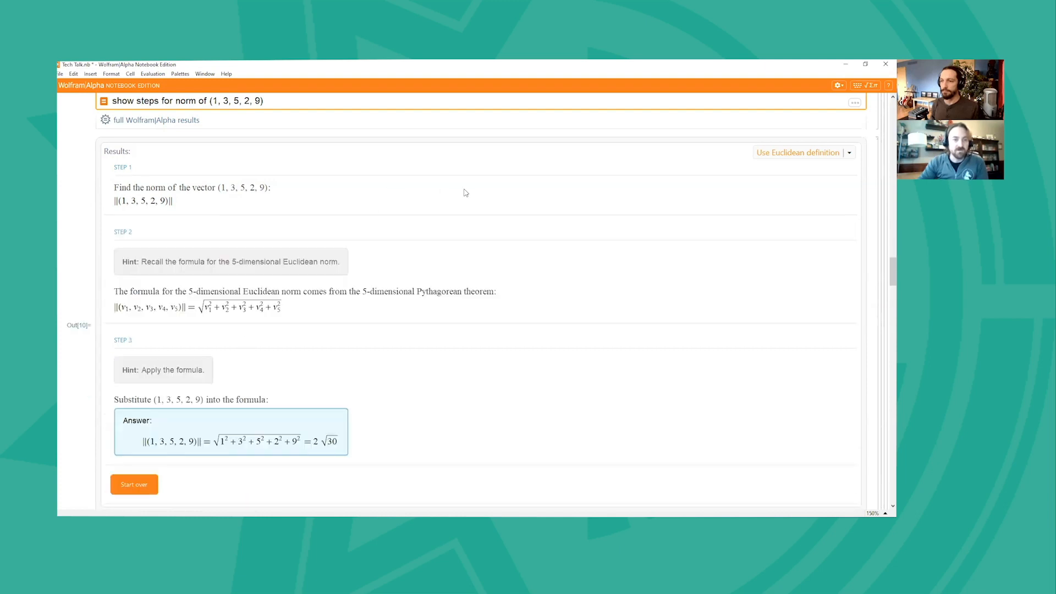
Examine the expanded solutions for the vector norm and the limit-definition derivative, down to their final answers.
scroll(465, 192, down, 2)
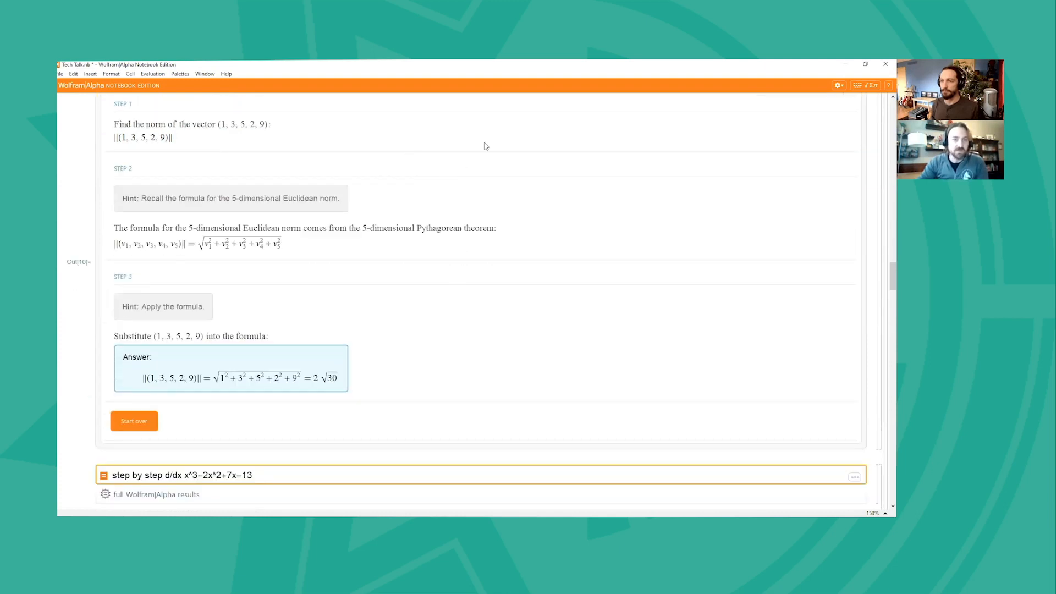
scroll(460, 226, down, 12)
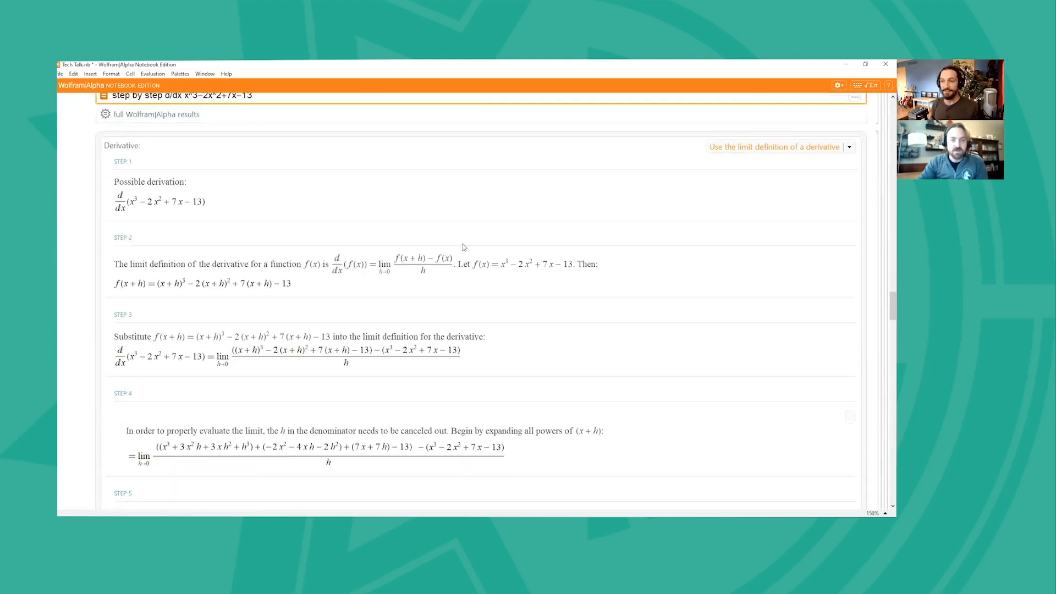
scroll(468, 250, down, 7)
scroll(471, 252, down, 20)
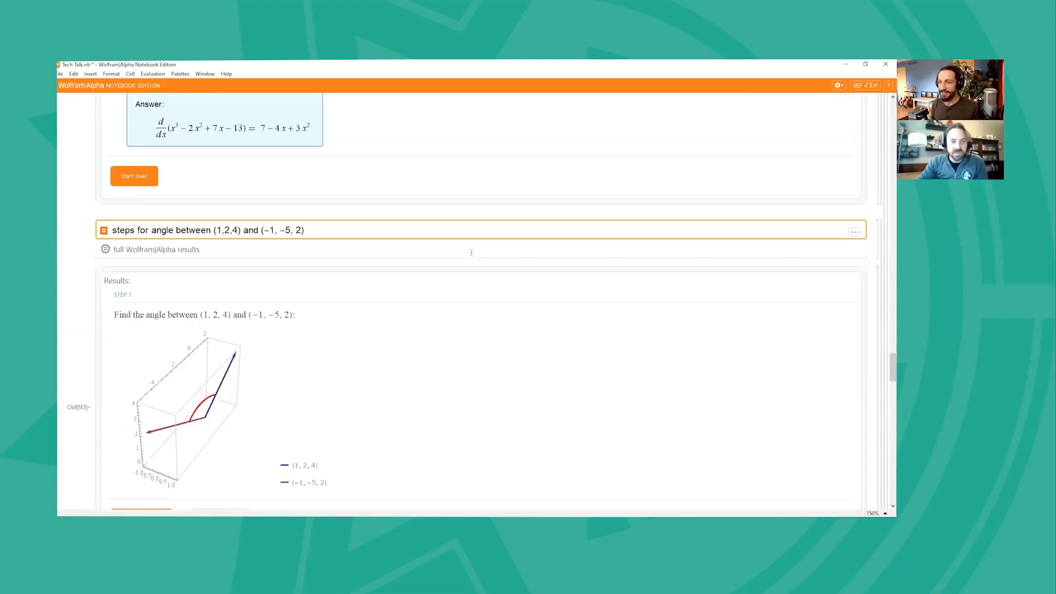
scroll(472, 226, down, 2)
scroll(472, 226, up, 4)
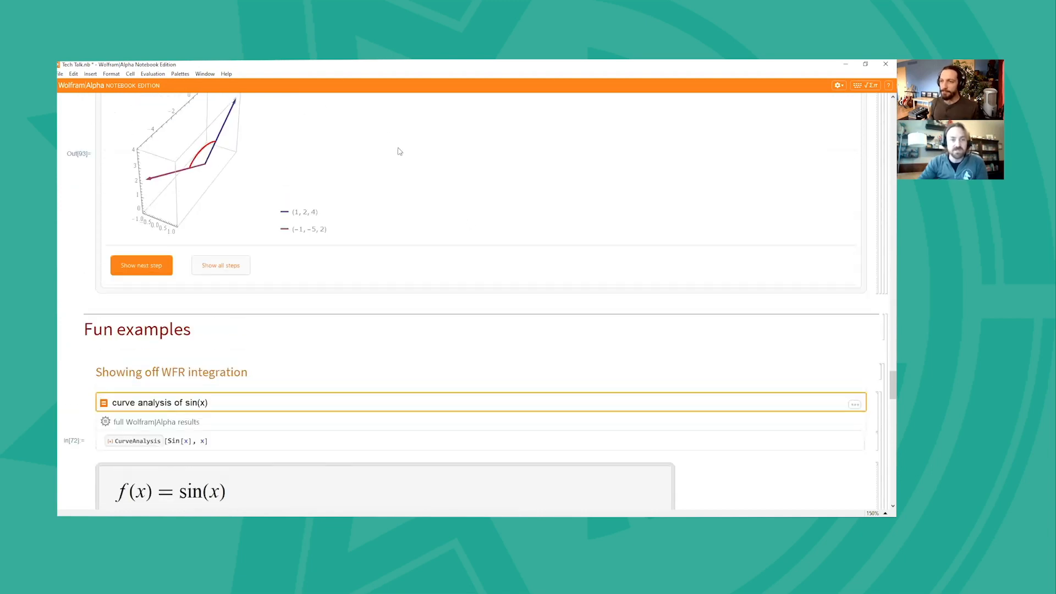
scroll(386, 223, up, 7)
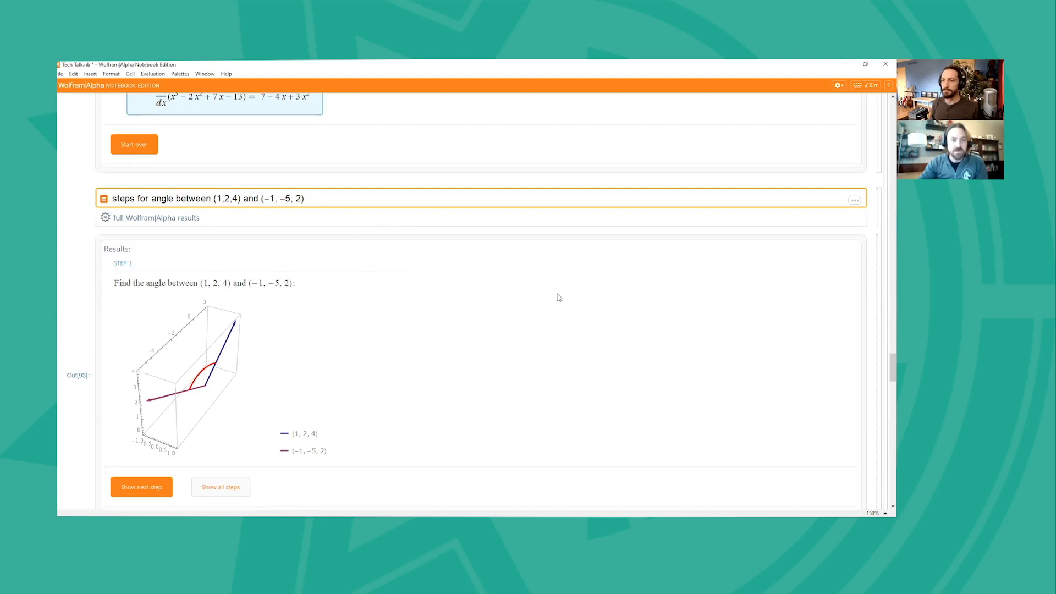
scroll(368, 206, up, 5)
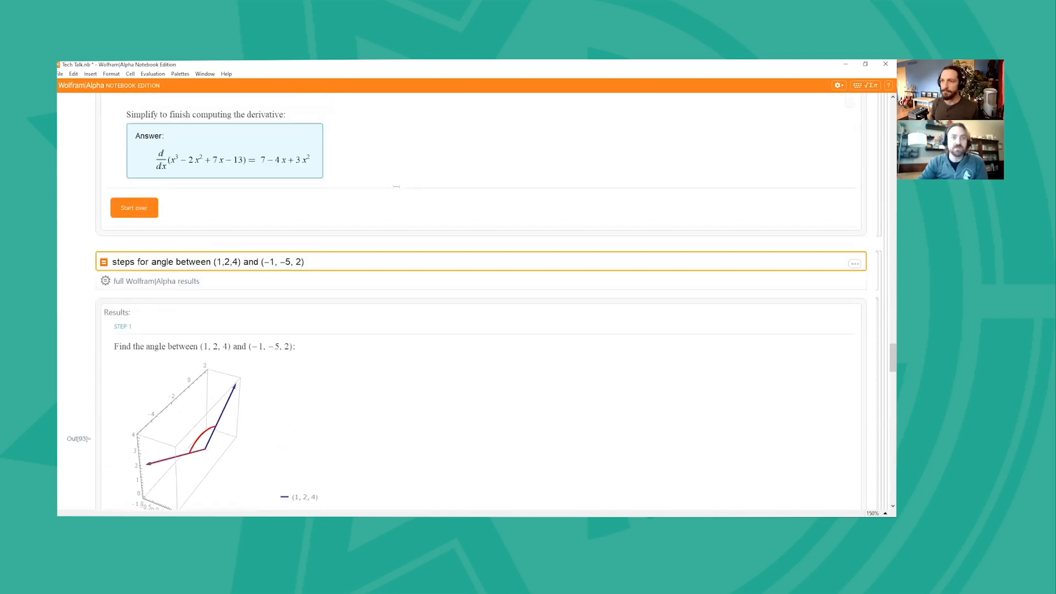
Reveal all solution steps for the angle between (1,2,4) and (−1, −5, 2).
scroll(354, 210, down, 8)
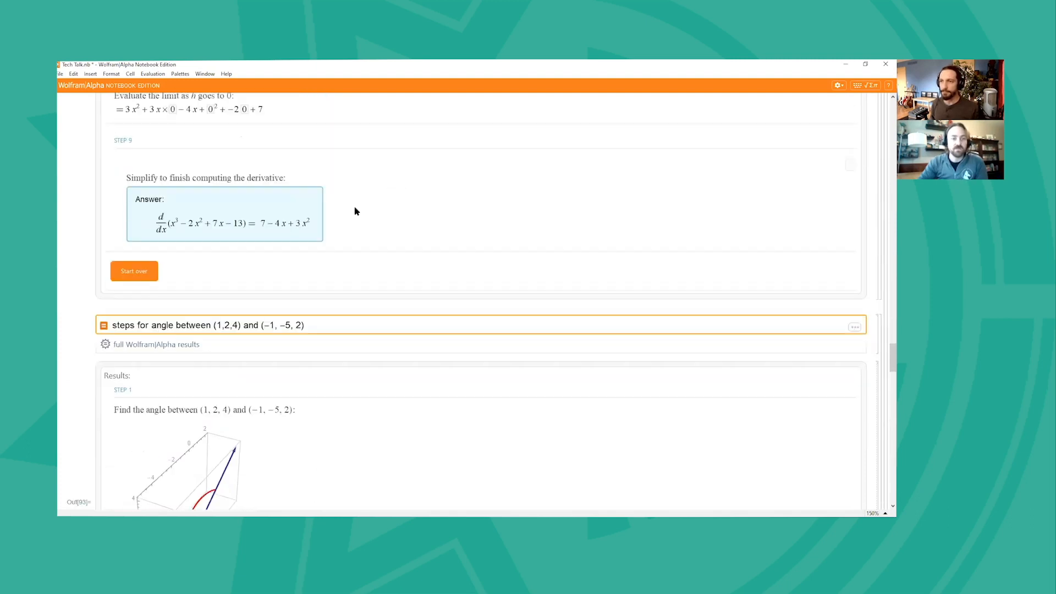
scroll(355, 211, down, 7)
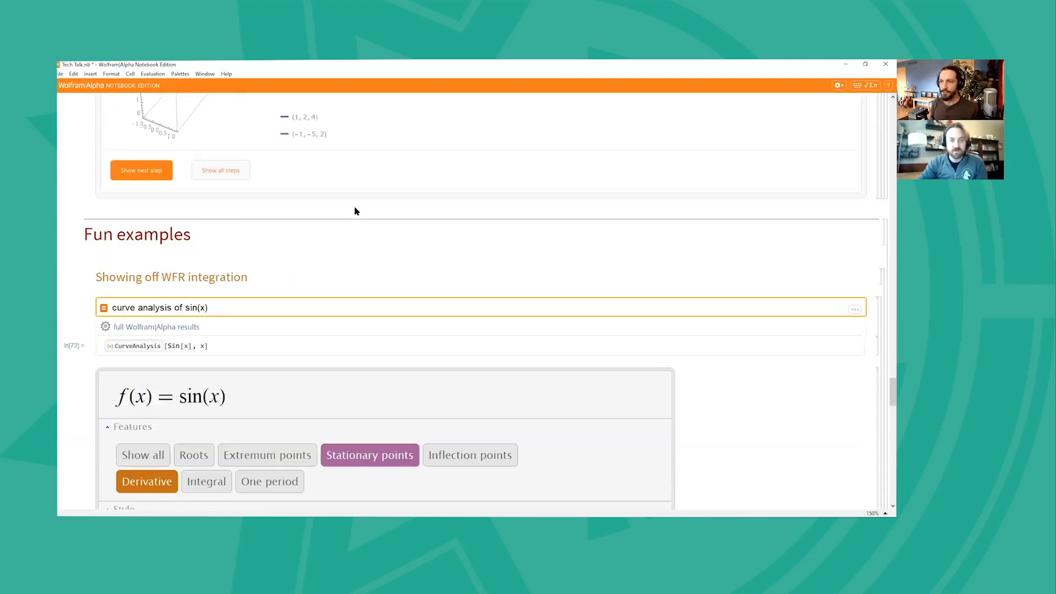
scroll(354, 211, up, 10)
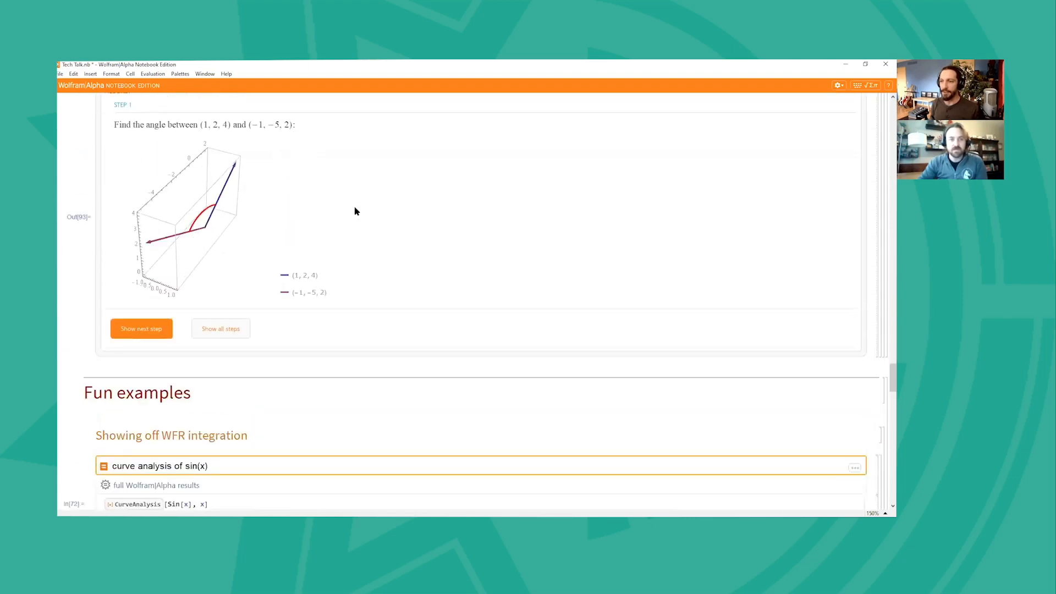
scroll(355, 211, down, 1)
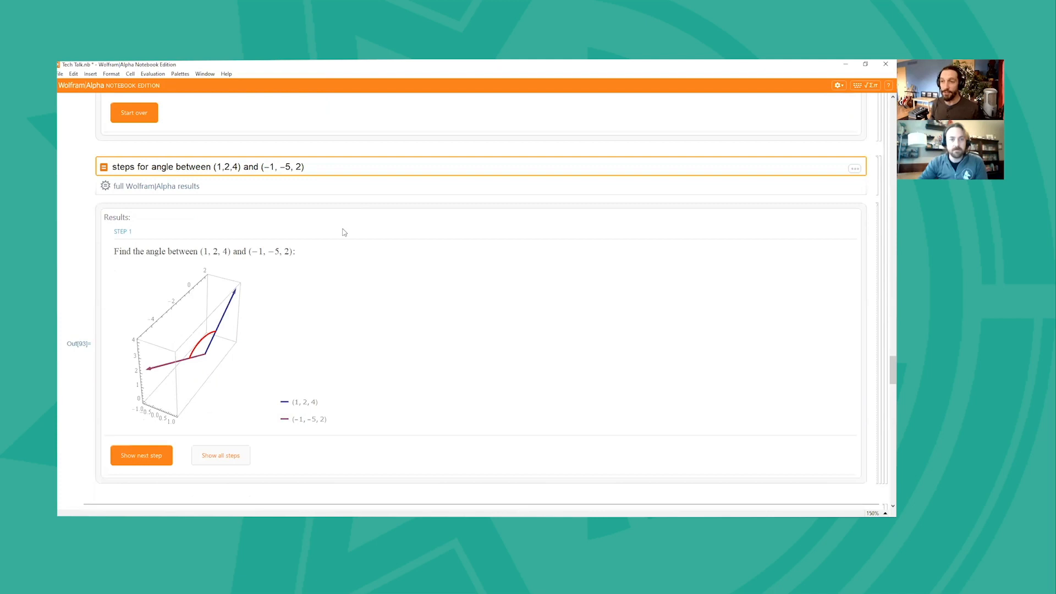
click(236, 447)
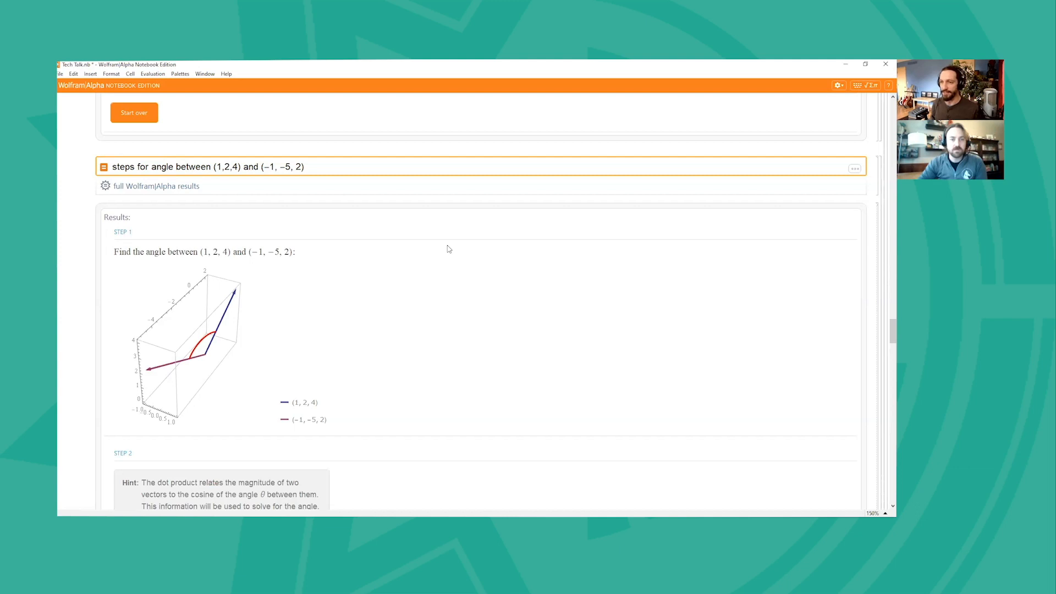
Read through the expanded vector-angle solution, from the 3D plot and dot product formula to the answer in degrees.
scroll(448, 250, down, 1)
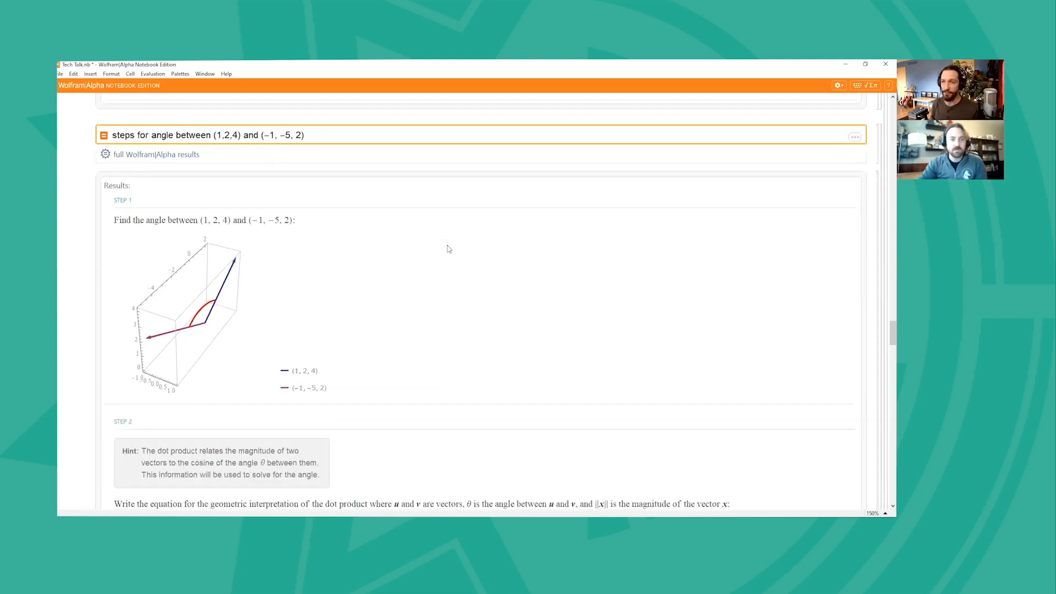
scroll(449, 249, down, 1)
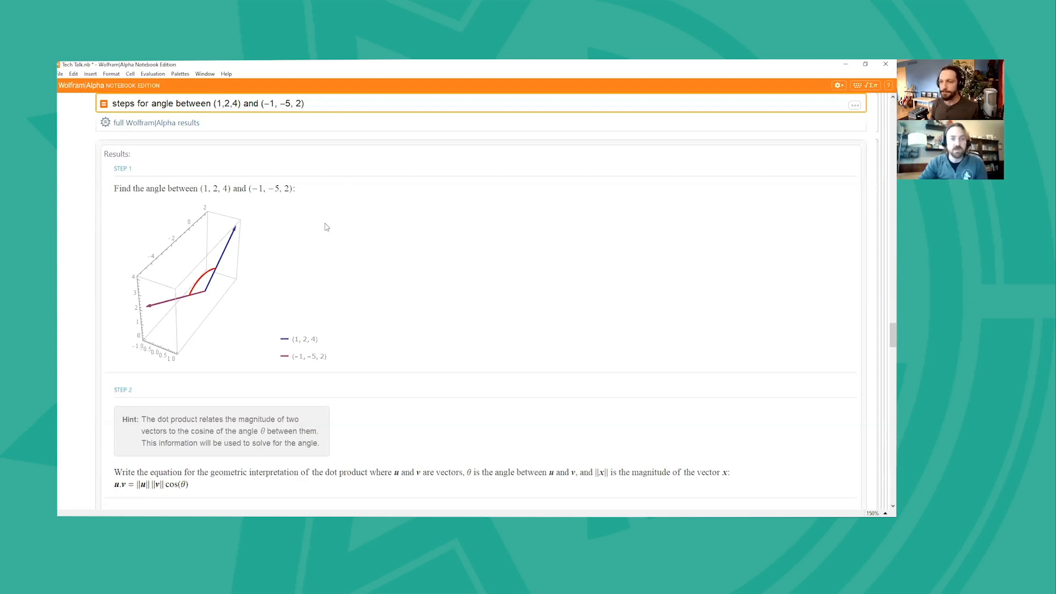
scroll(418, 249, down, 3)
scroll(419, 248, down, 7)
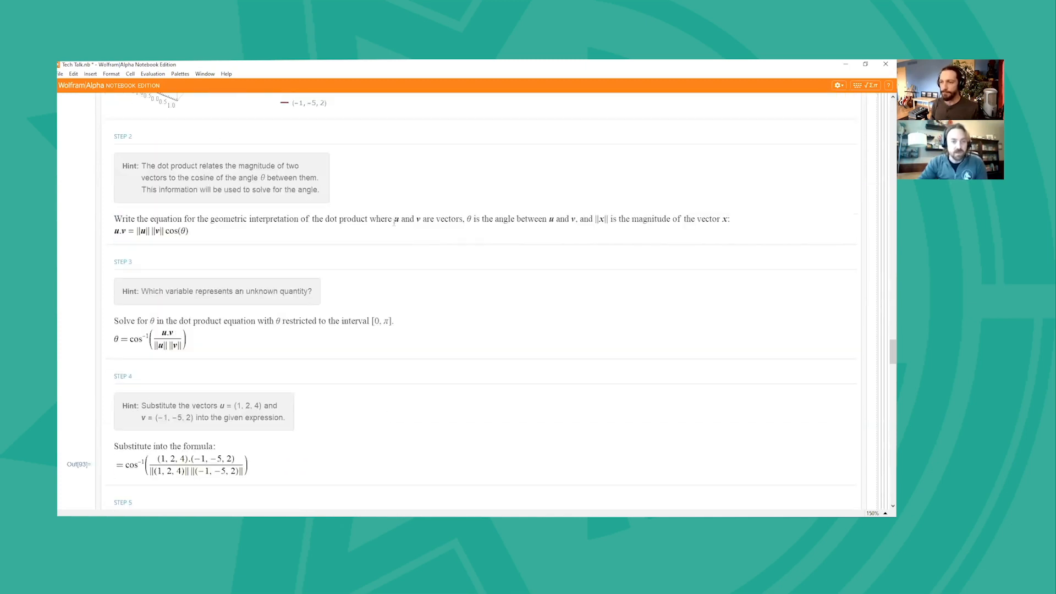
scroll(372, 260, down, 5)
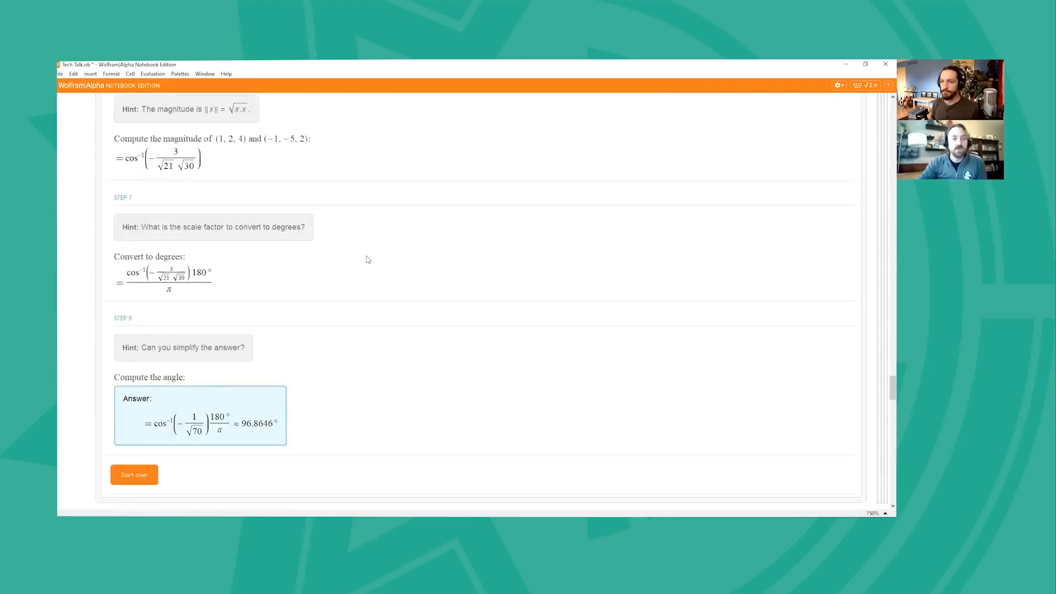
scroll(360, 294, down, 2)
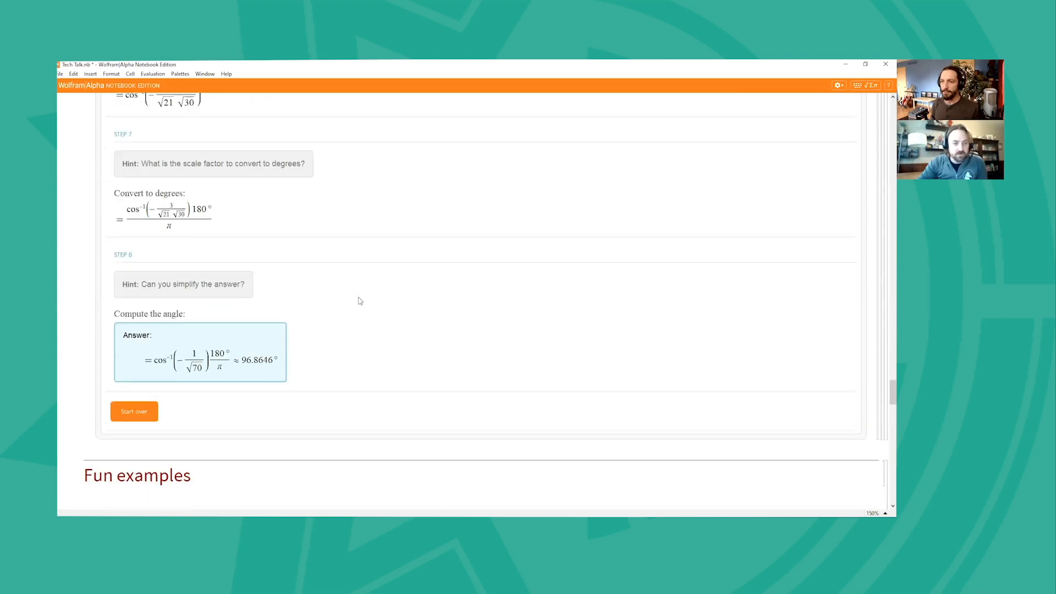
scroll(337, 326, down, 1)
scroll(338, 328, up, 3)
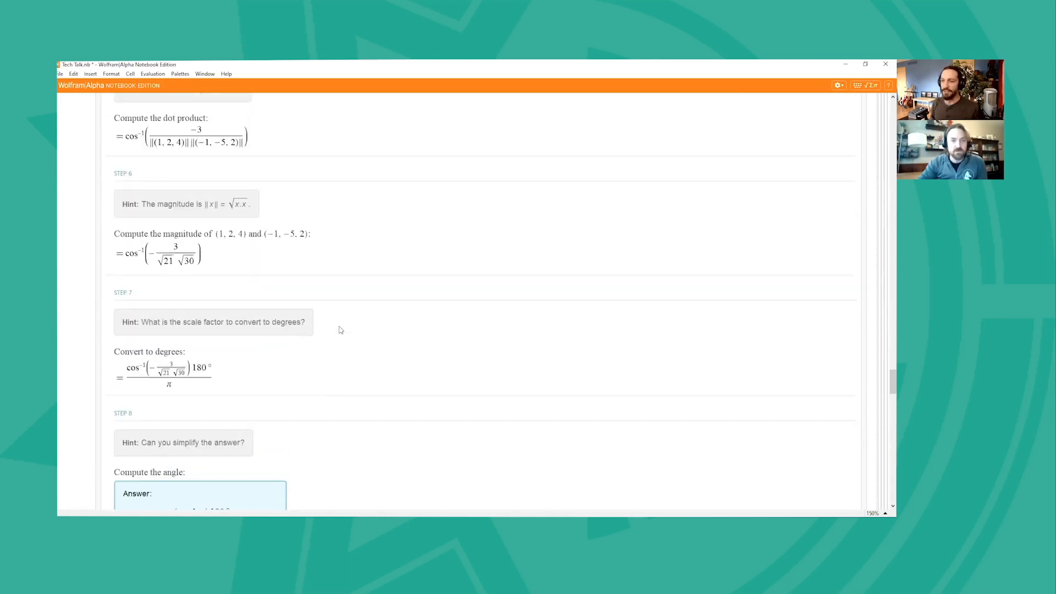
scroll(340, 330, up, 20)
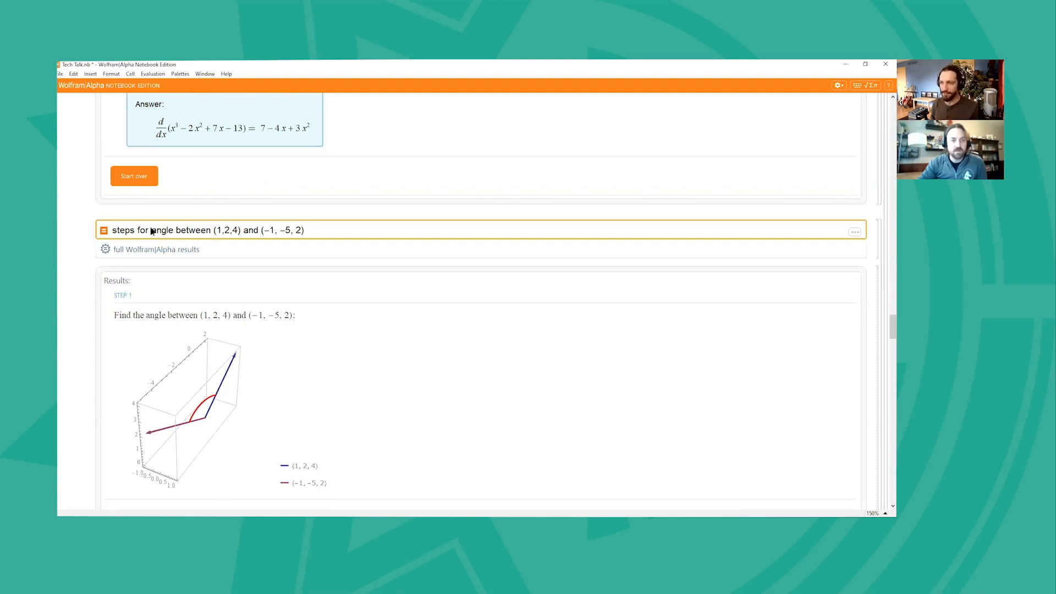
Remove "steps for" from the query about the angle between (1,2,4) and (−1, −5, 2).
drag(151, 231, 110, 232)
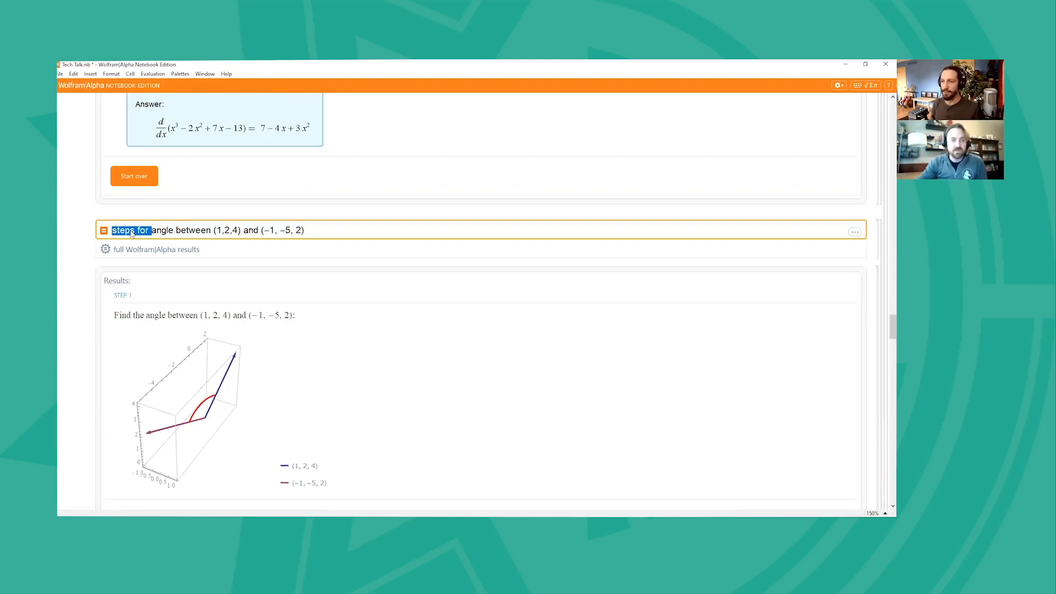
key(BackSpace)
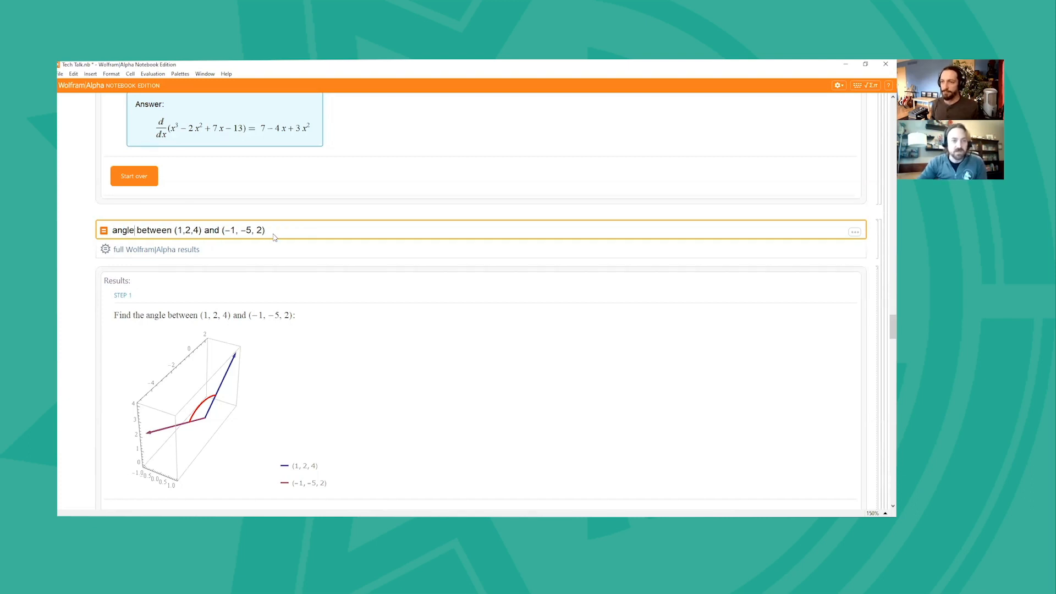
Examine the sin(x) curve analysis under Fun examples, including its query, generated CurveAnalysis code, feature options and plot.
scroll(310, 235, down, 15)
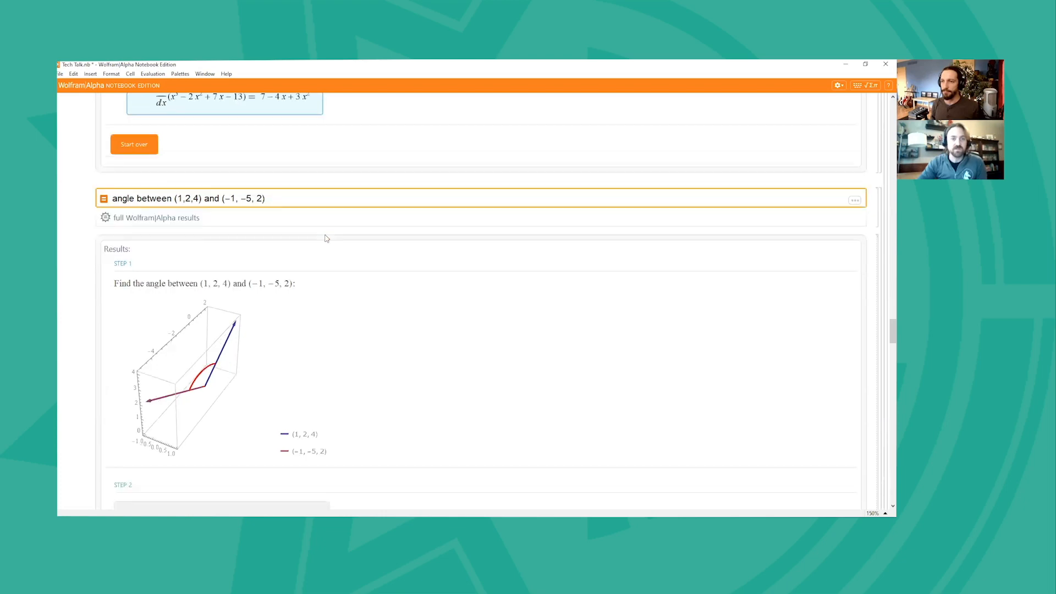
scroll(316, 249, down, 4)
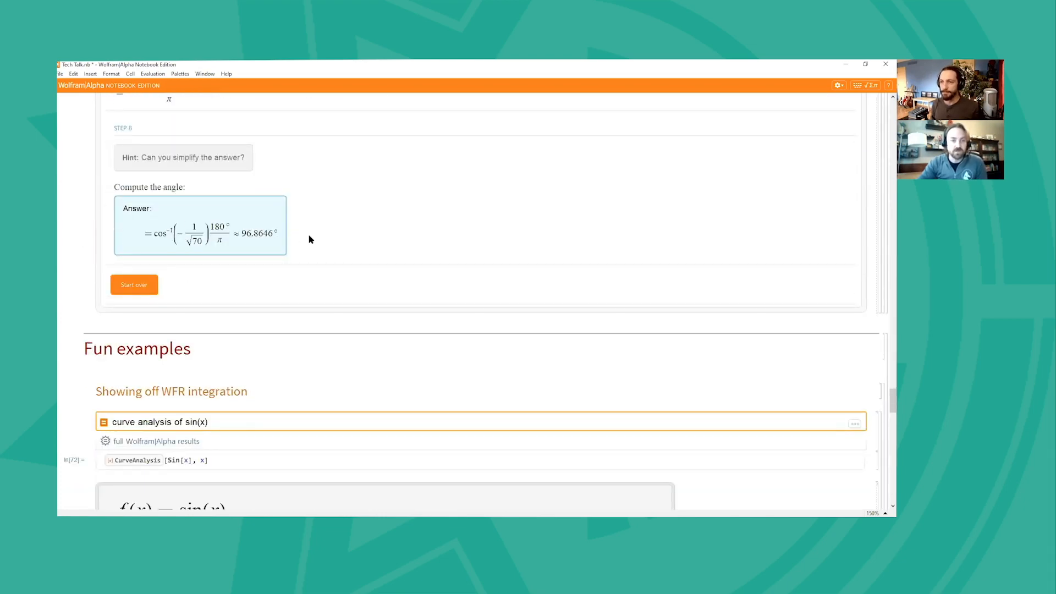
scroll(358, 226, down, 1)
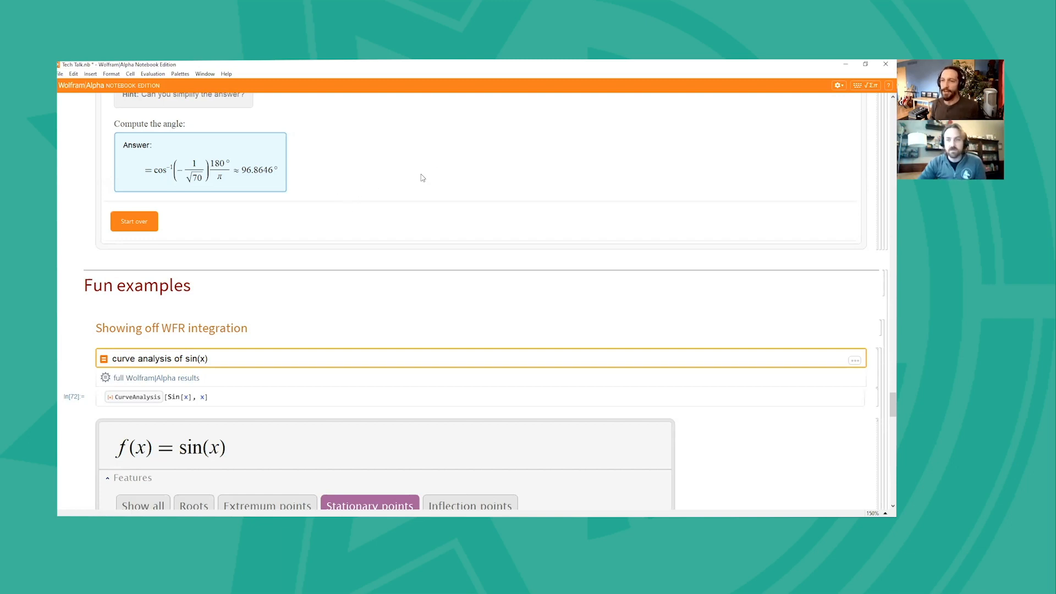
scroll(423, 178, down, 1)
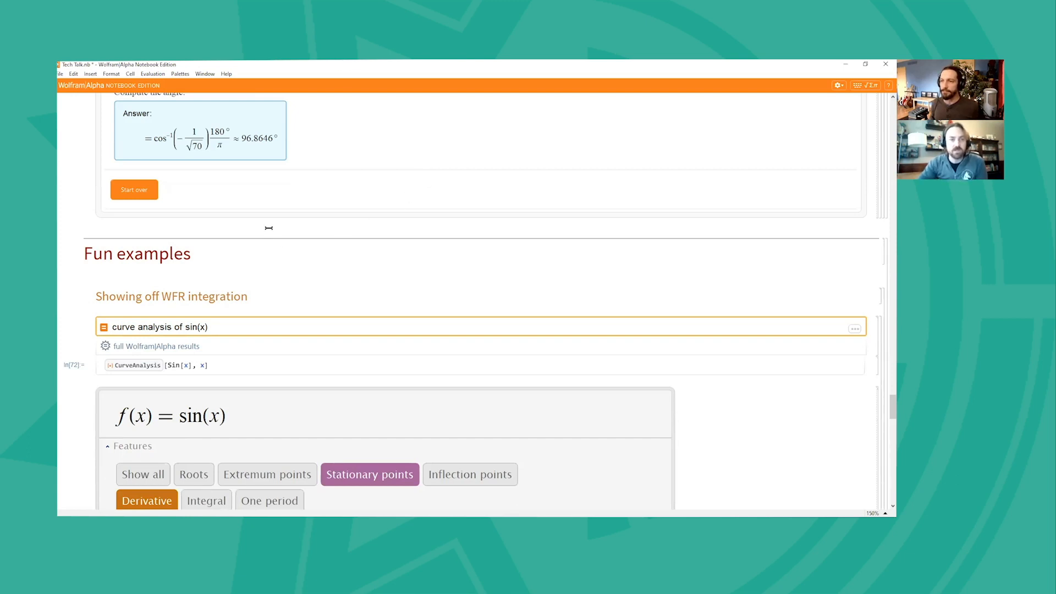
scroll(268, 227, down, 1)
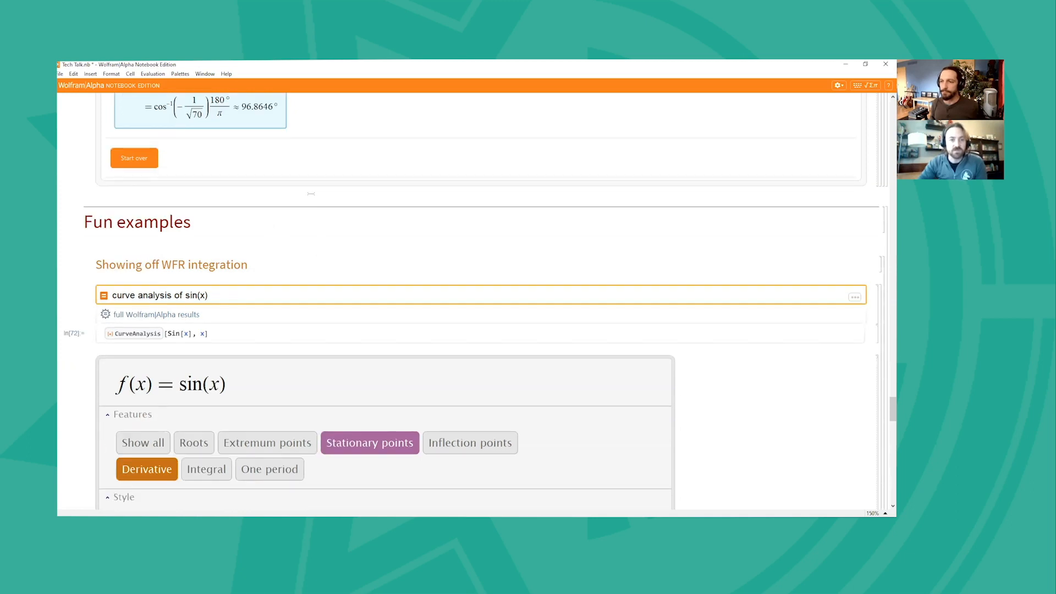
scroll(287, 247, down, 1)
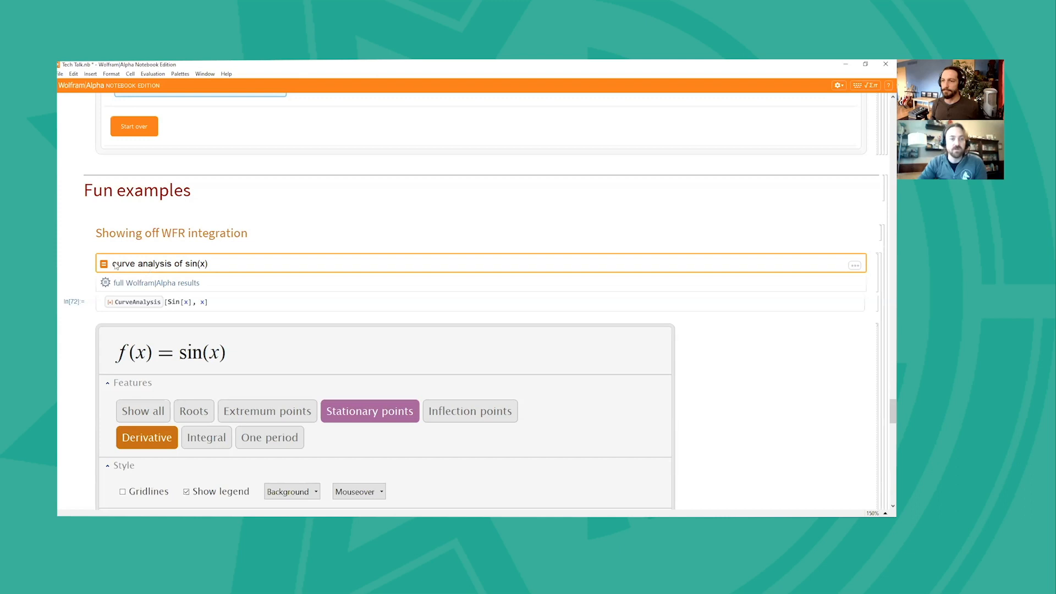
drag(116, 264, 226, 269)
click(226, 269)
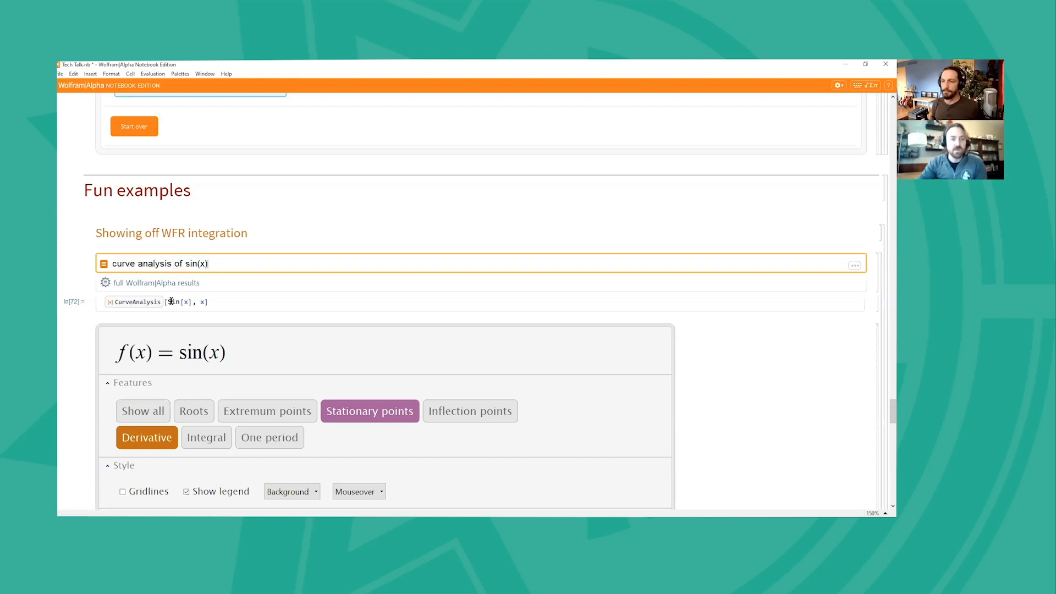
drag(220, 267, 126, 265)
click(226, 264)
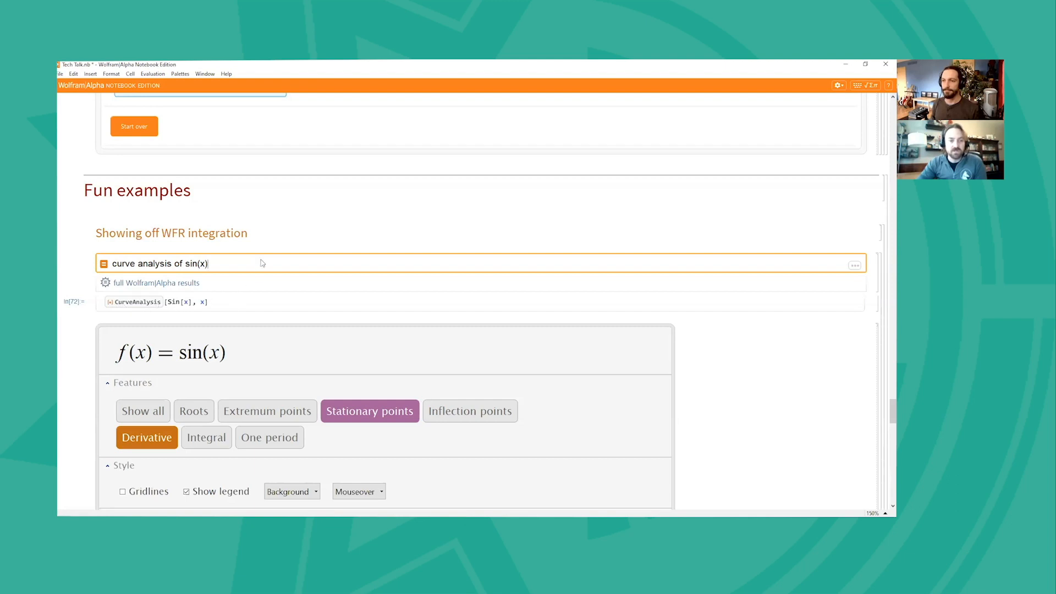
scroll(242, 259, down, 2)
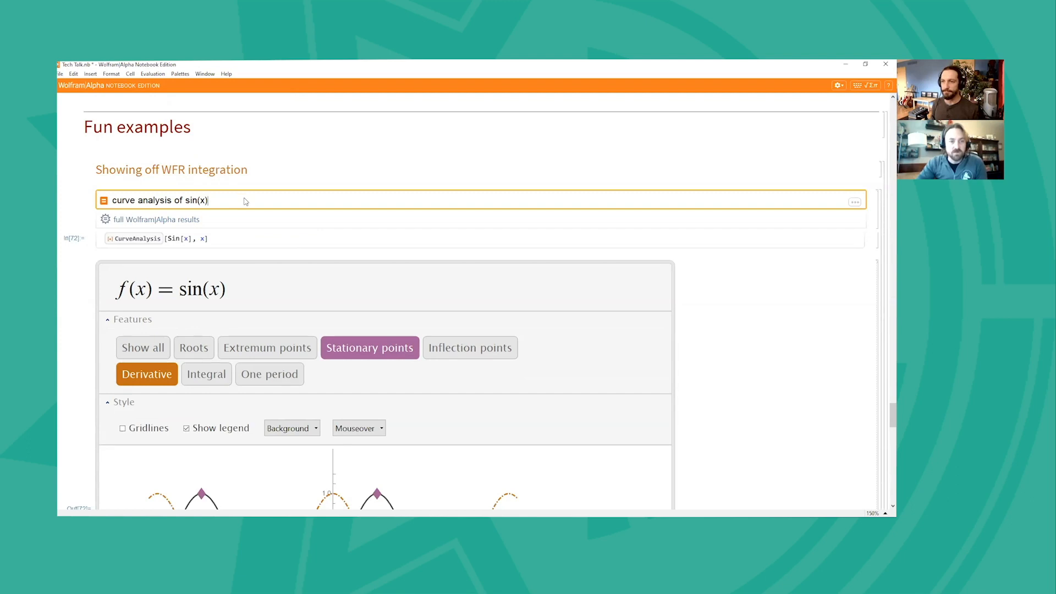
scroll(245, 201, down, 2)
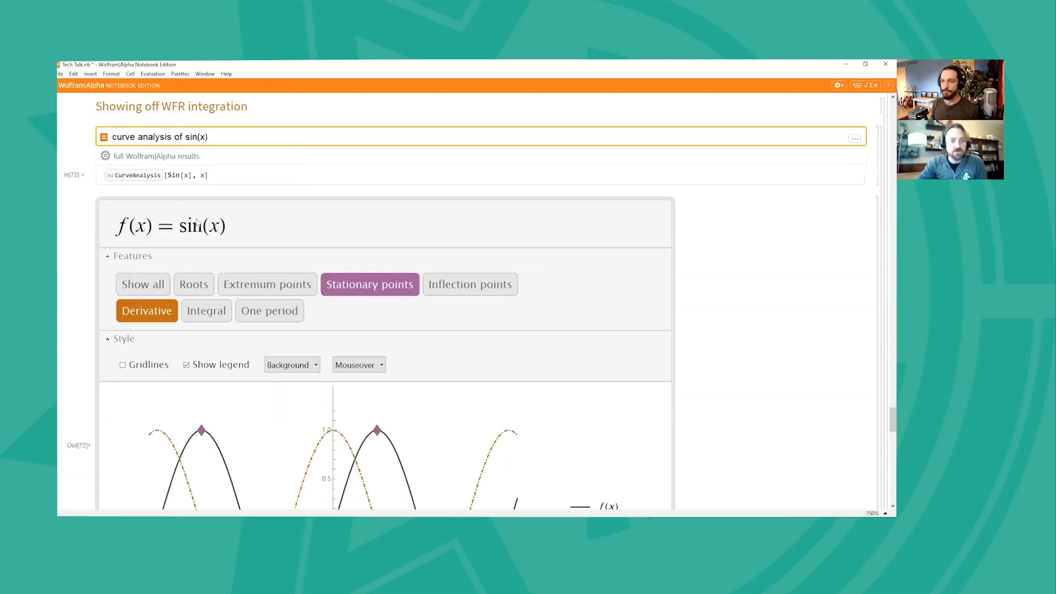
scroll(213, 232, down, 1)
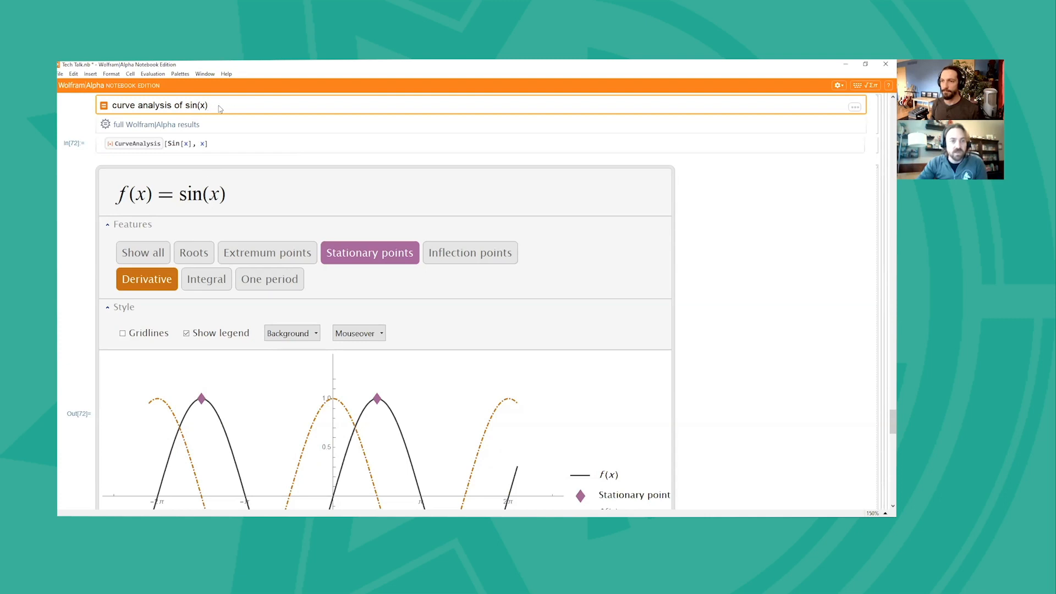
scroll(257, 289, down, 3)
scroll(257, 288, down, 2)
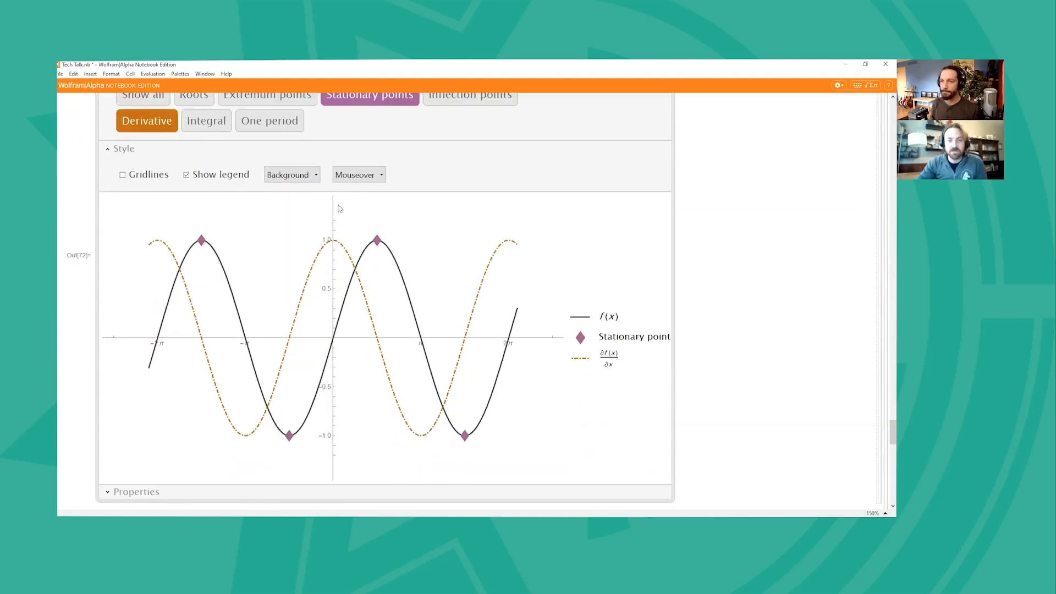
Highlight one period on the sin(x) plot and inspect its stationary points alongside the derivative.
scroll(240, 193, up, 1)
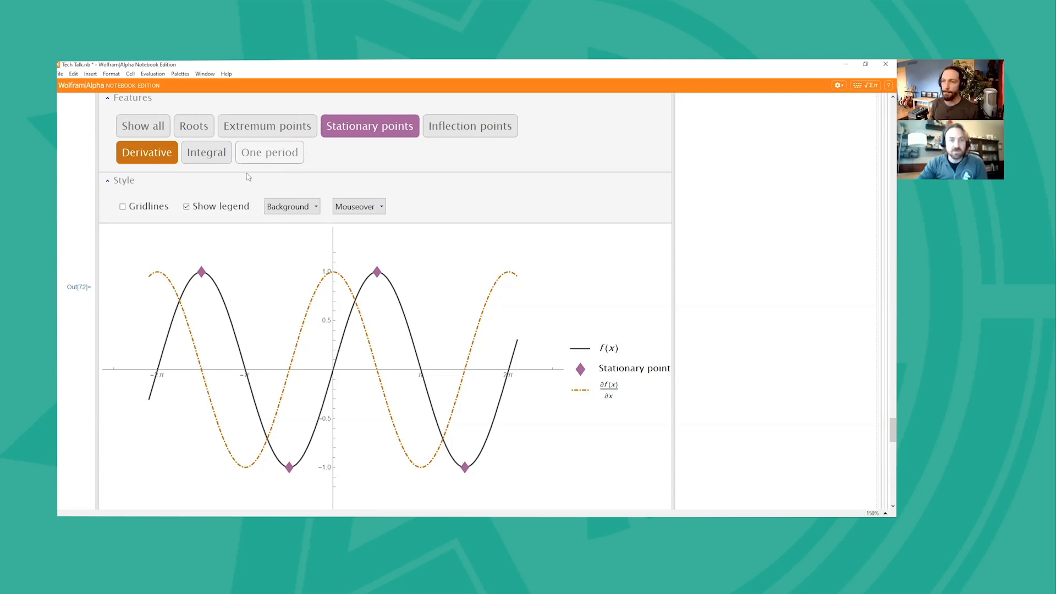
click(270, 152)
scroll(269, 157, up, 1)
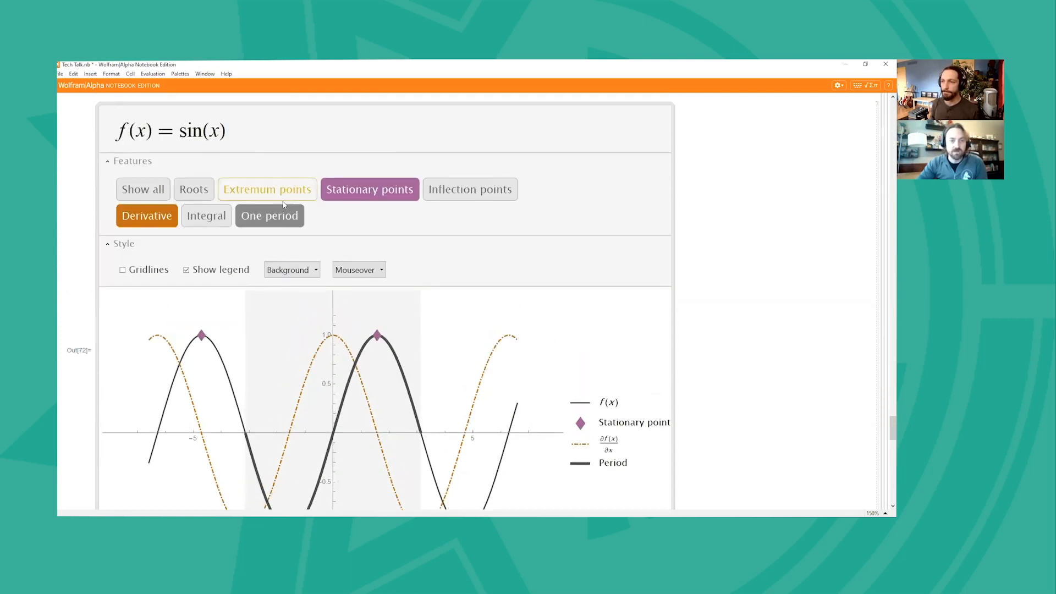
scroll(225, 158, down, 3)
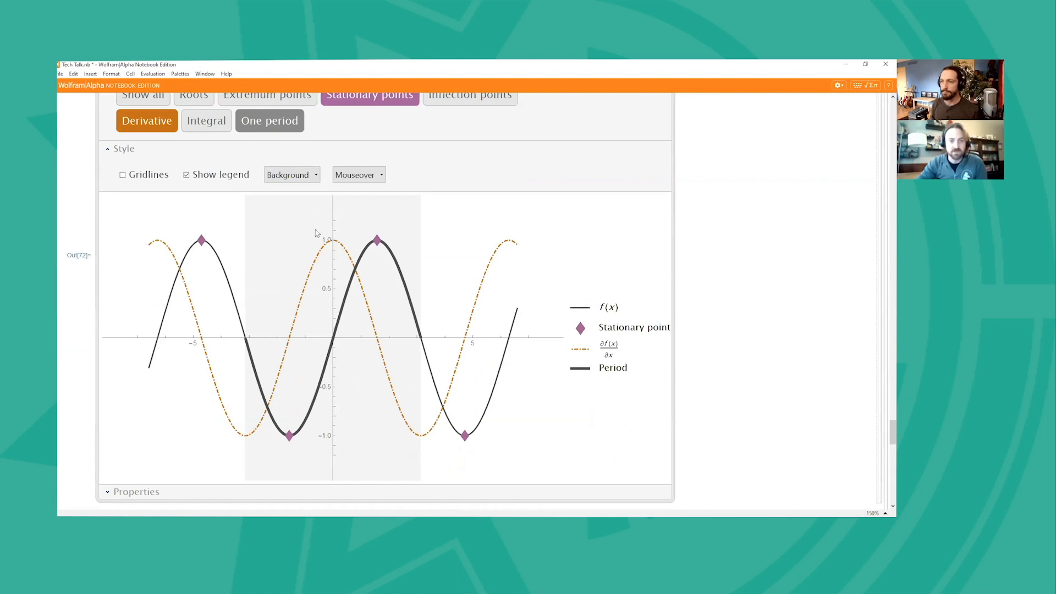
scroll(279, 248, up, 1)
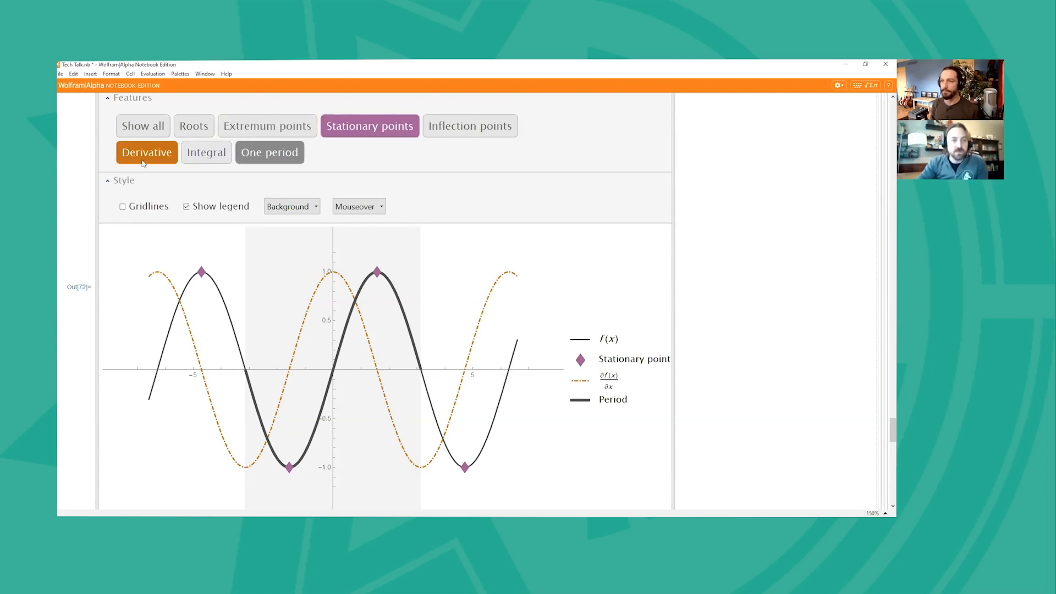
click(355, 133)
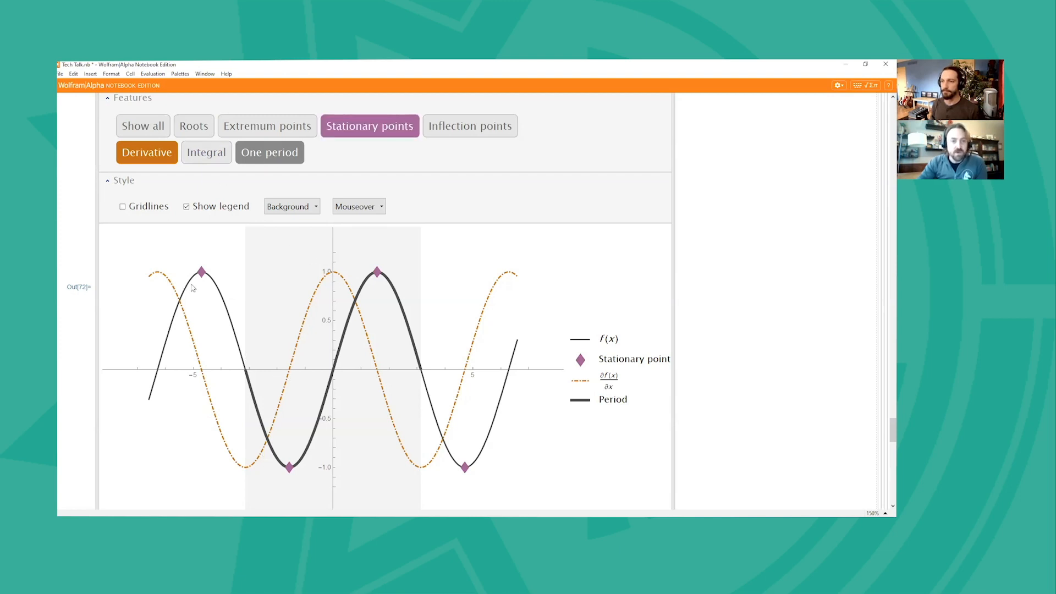
mouse_move(202, 273)
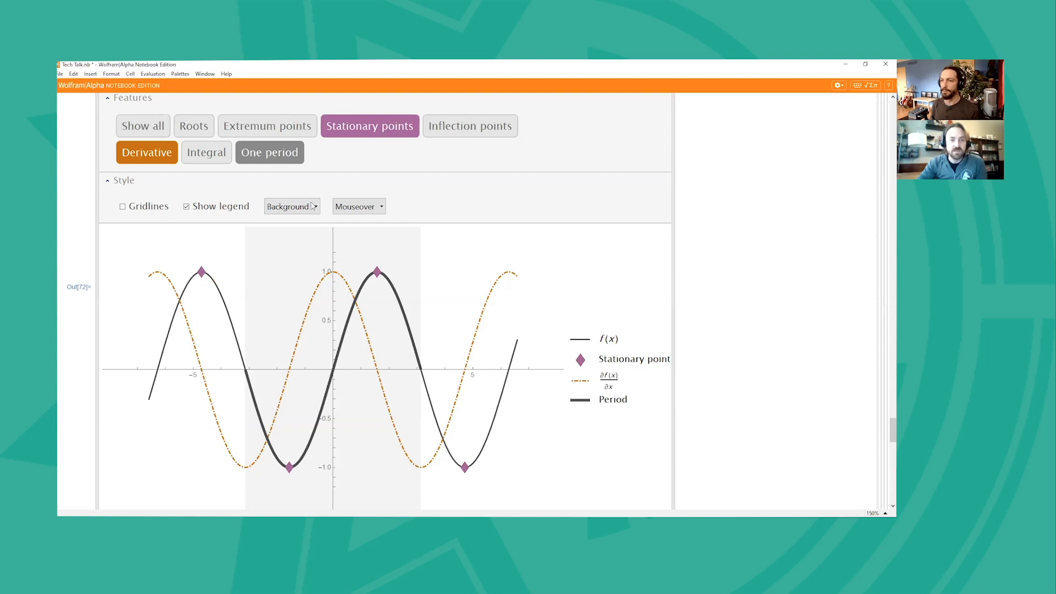
scroll(461, 204, down, 1)
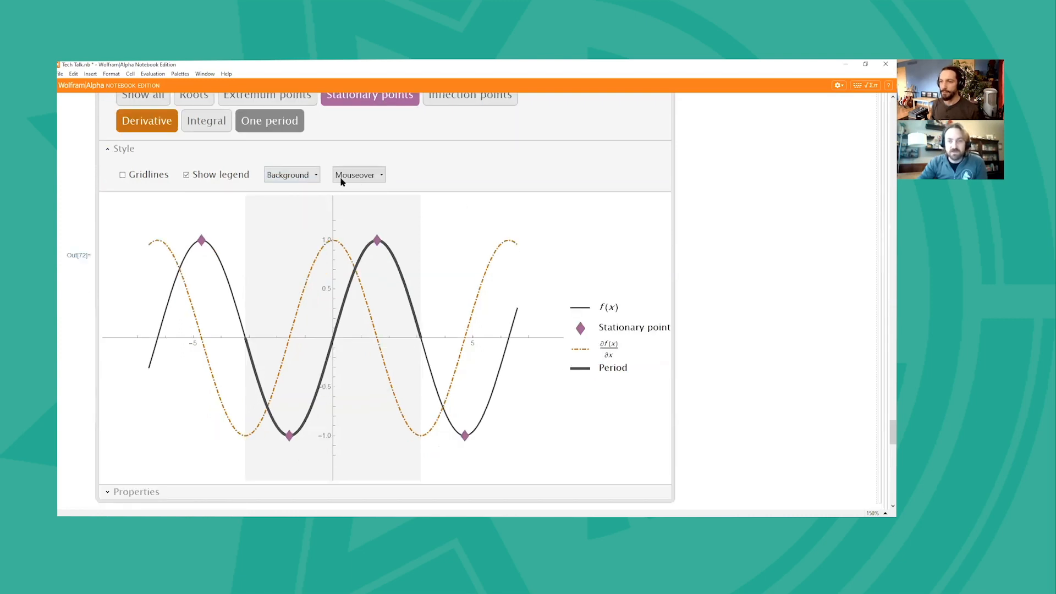
Add the roots and the integral to the displayed features of the sin(x) plot.
click(312, 175)
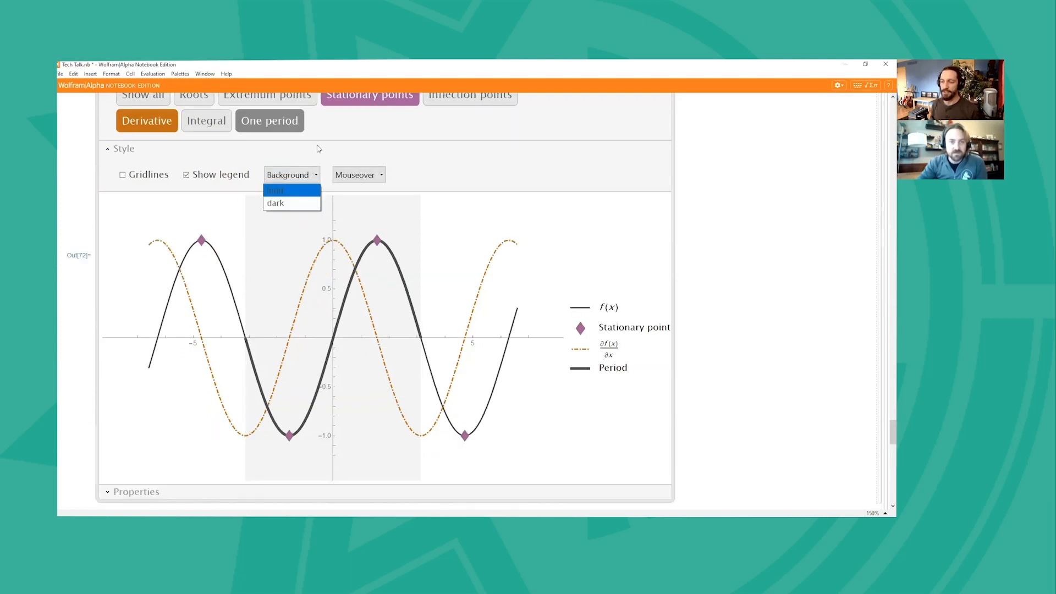
click(319, 148)
scroll(460, 164, up, 1)
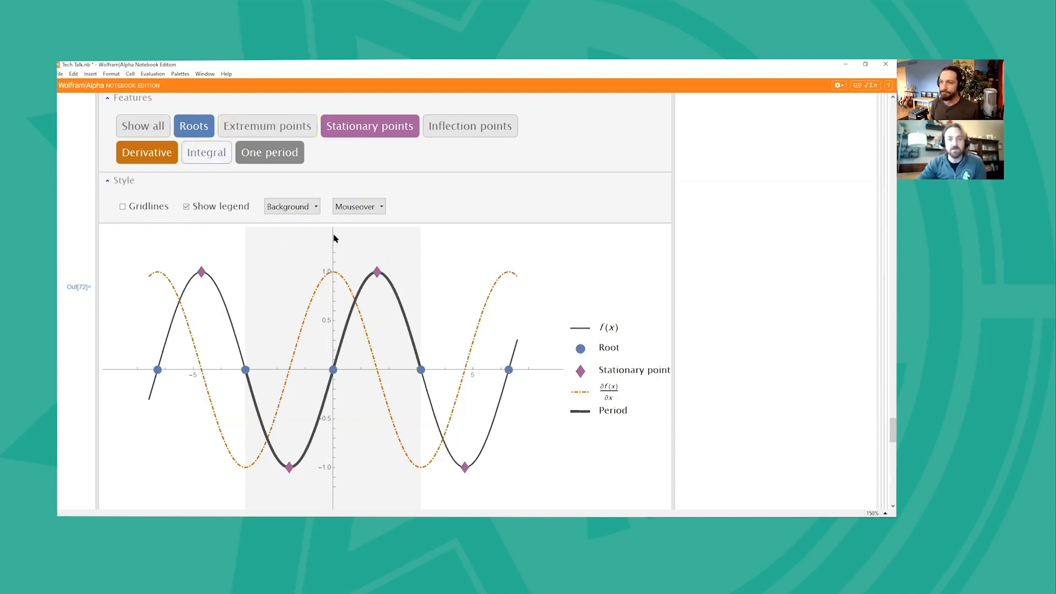
scroll(377, 220, down, 2)
scroll(377, 221, down, 2)
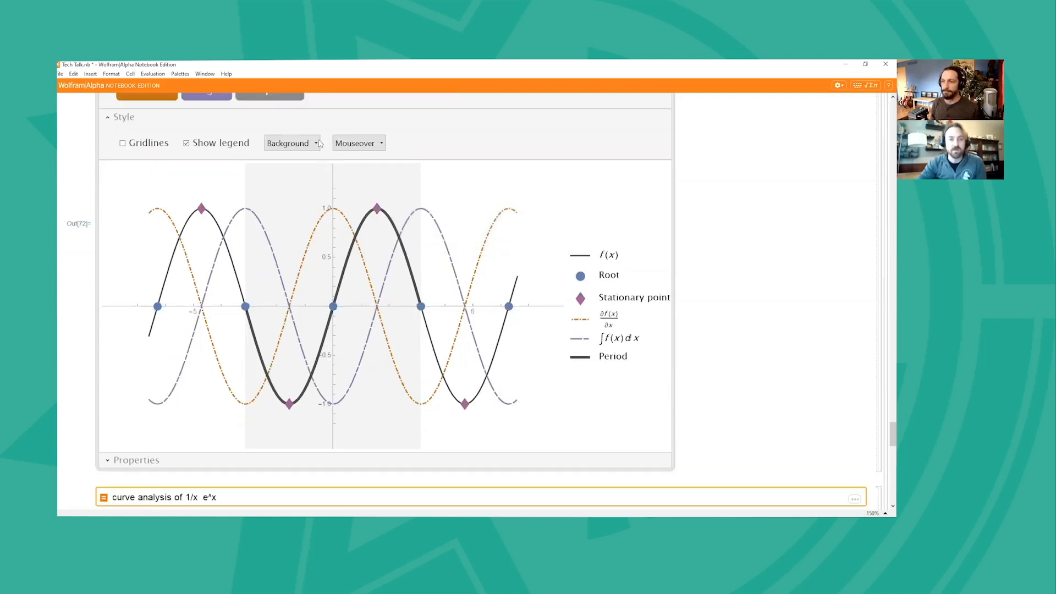
Set the sin(x) plot's background to dark and change its mouseover option to trace points on the curve with dashed guide lines.
click(291, 143)
click(306, 170)
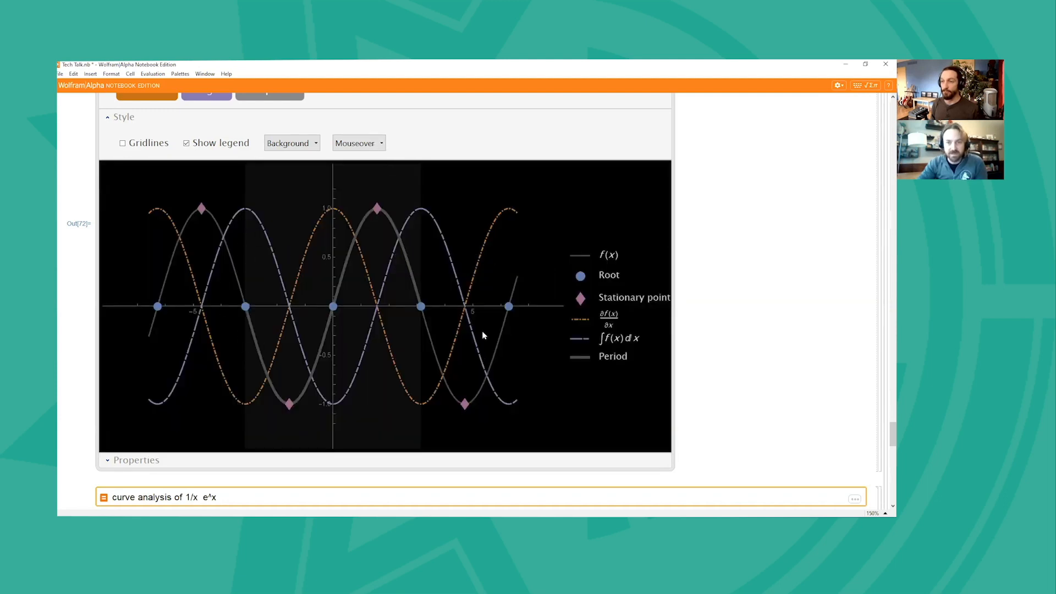
click(358, 143)
click(365, 172)
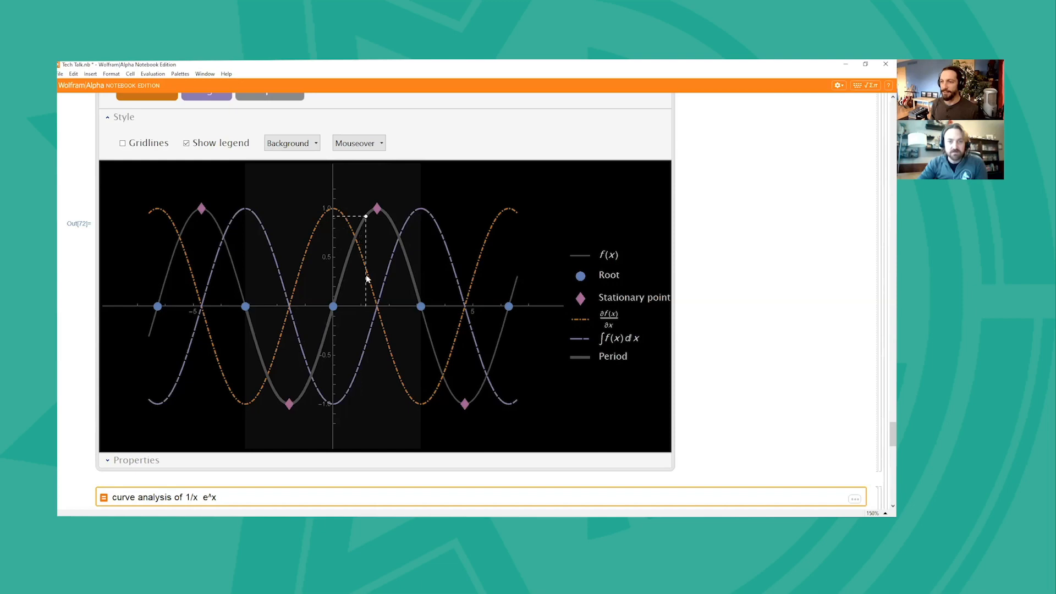
Evaluate the existing query "curve analysis of 1/x e^x" below the sin(x) plot.
scroll(394, 297, down, 1)
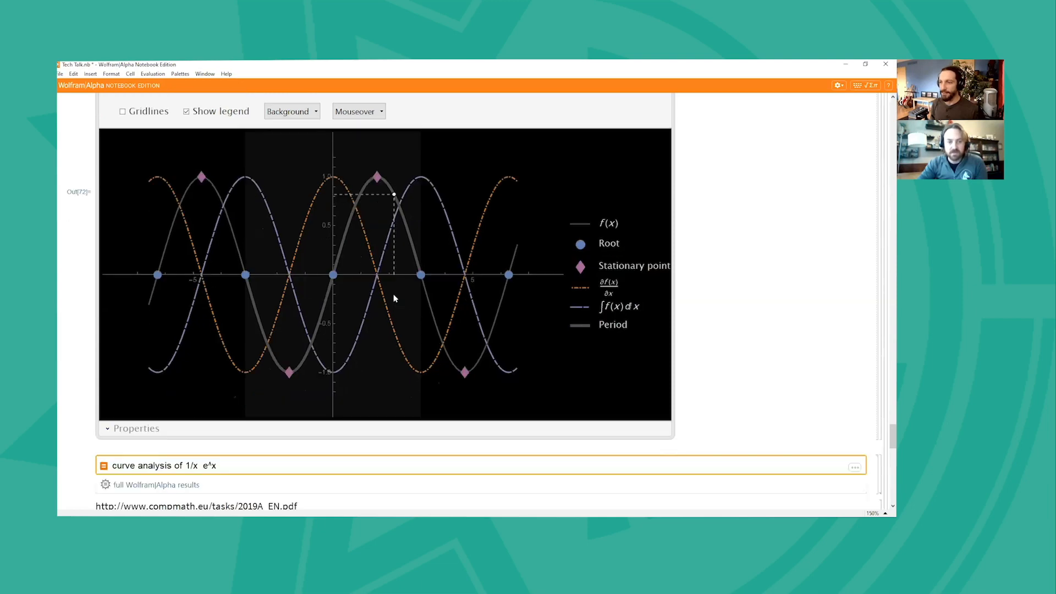
scroll(394, 298, down, 3)
click(331, 368)
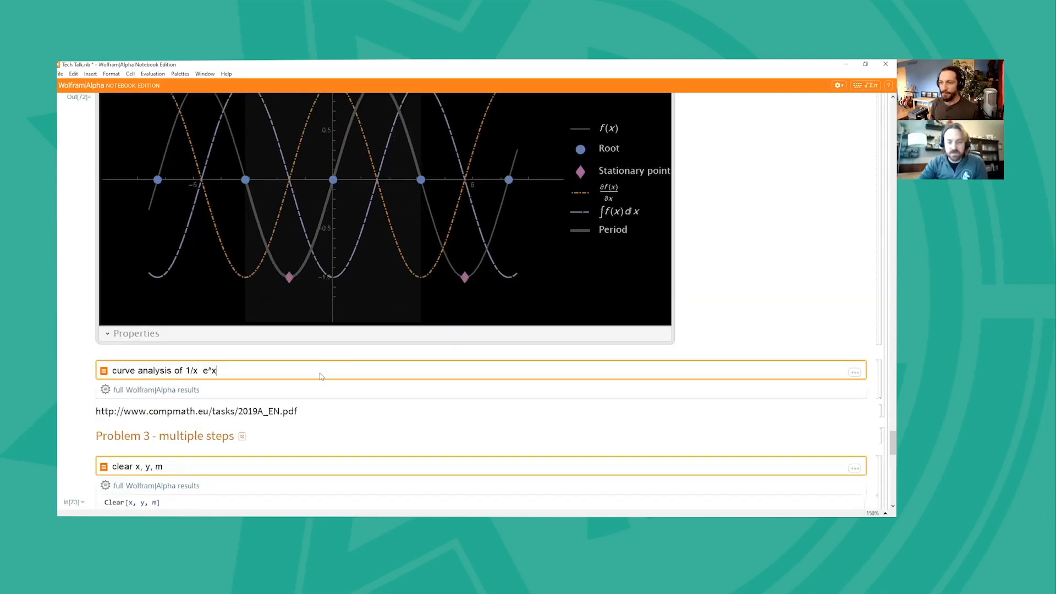
key(Return)
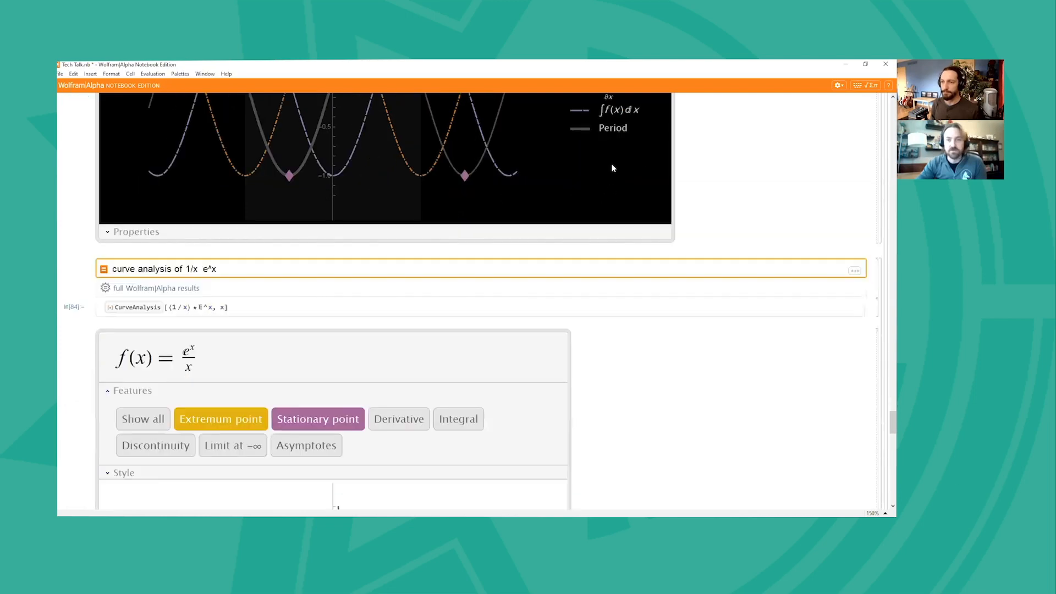
Show the discontinuity and the limit at −∞ on the e^x/x plot, and review the marked curve.
scroll(614, 167, up, 2)
scroll(586, 193, down, 3)
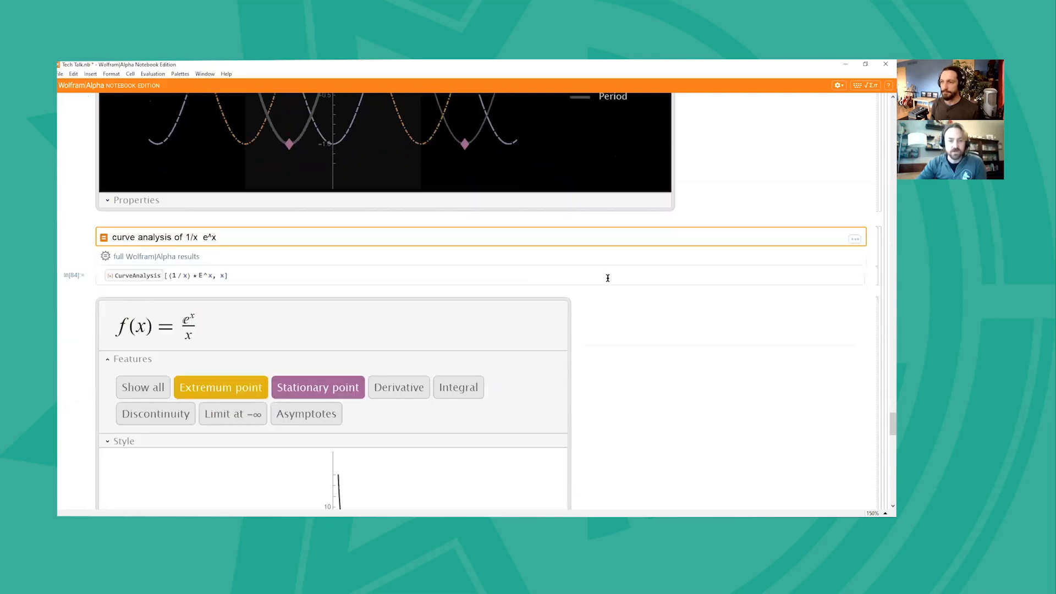
scroll(606, 280, down, 5)
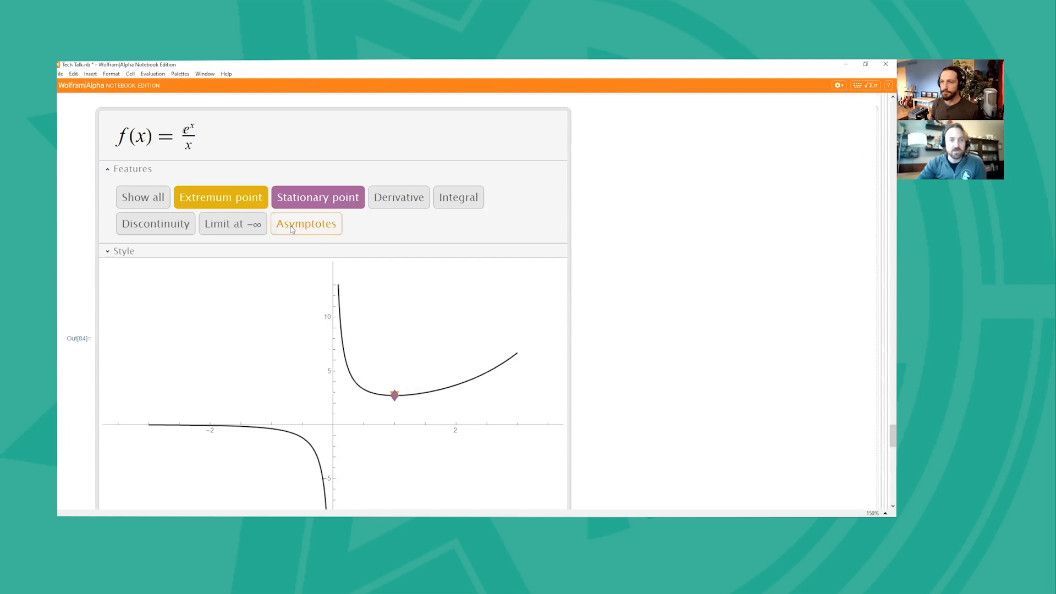
click(164, 226)
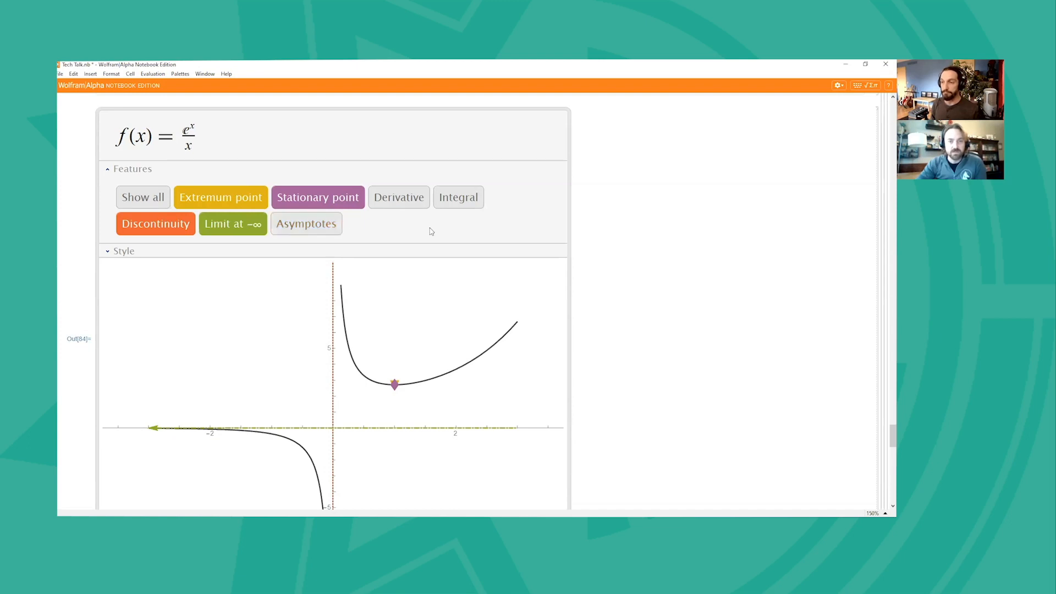
scroll(432, 232, down, 3)
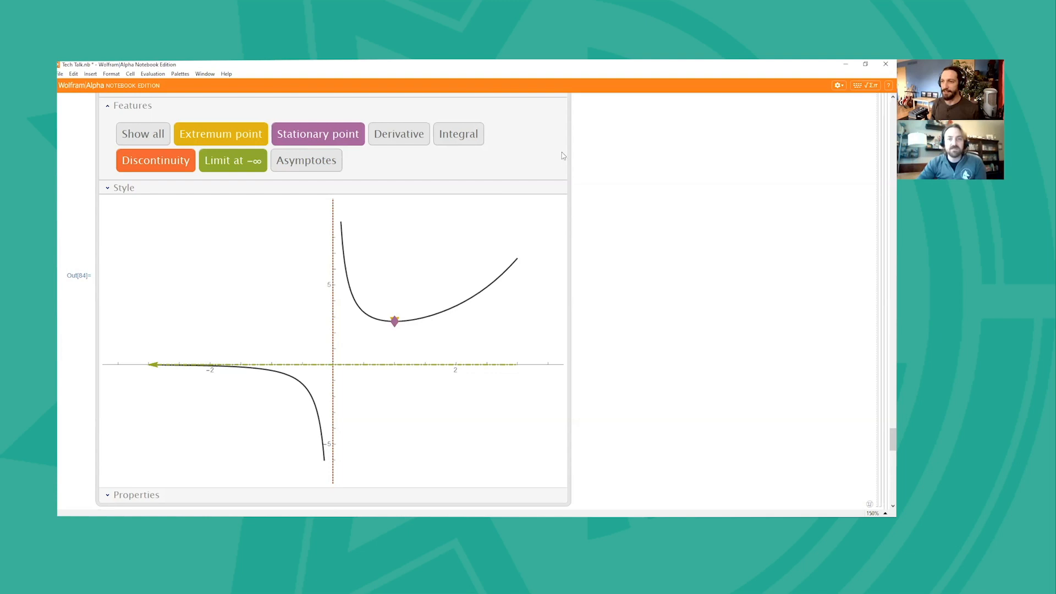
scroll(548, 163, up, 4)
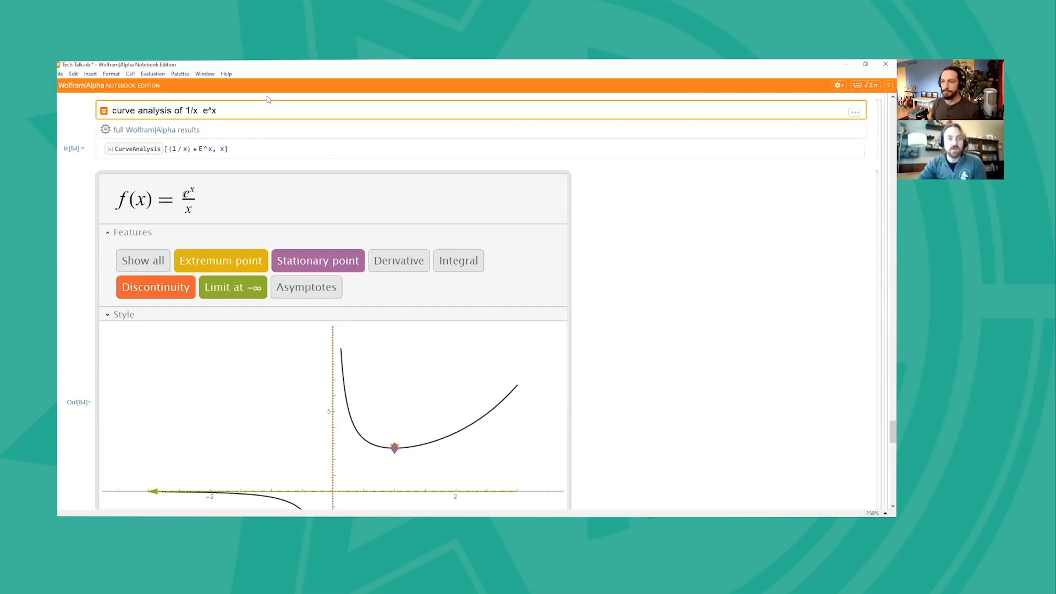
scroll(554, 173, down, 3)
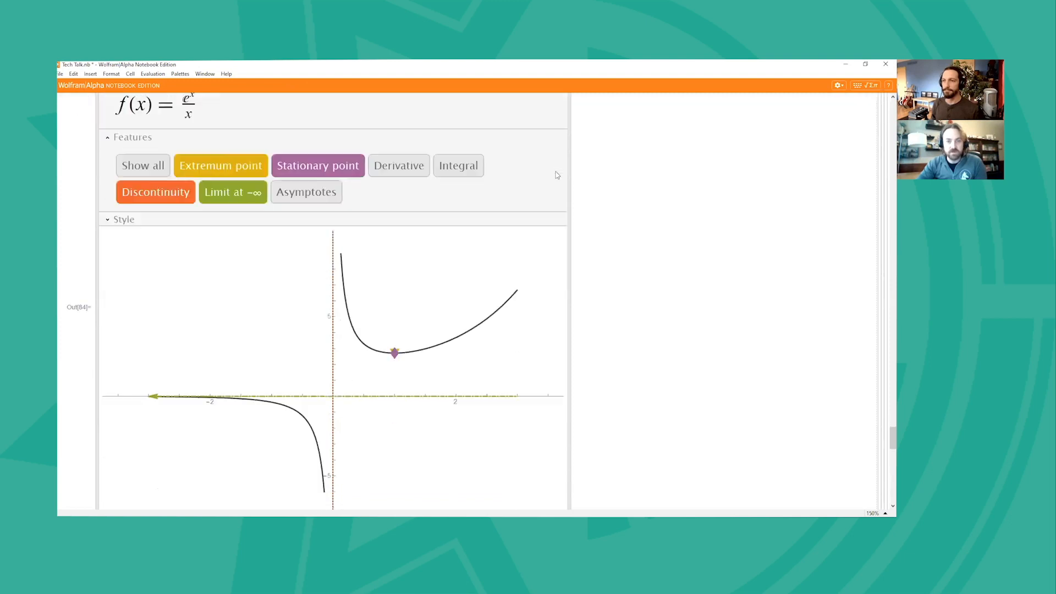
Review the e^x/x curve analysis and examine the CurveAnalysis code generated for its query.
scroll(591, 171, up, 1)
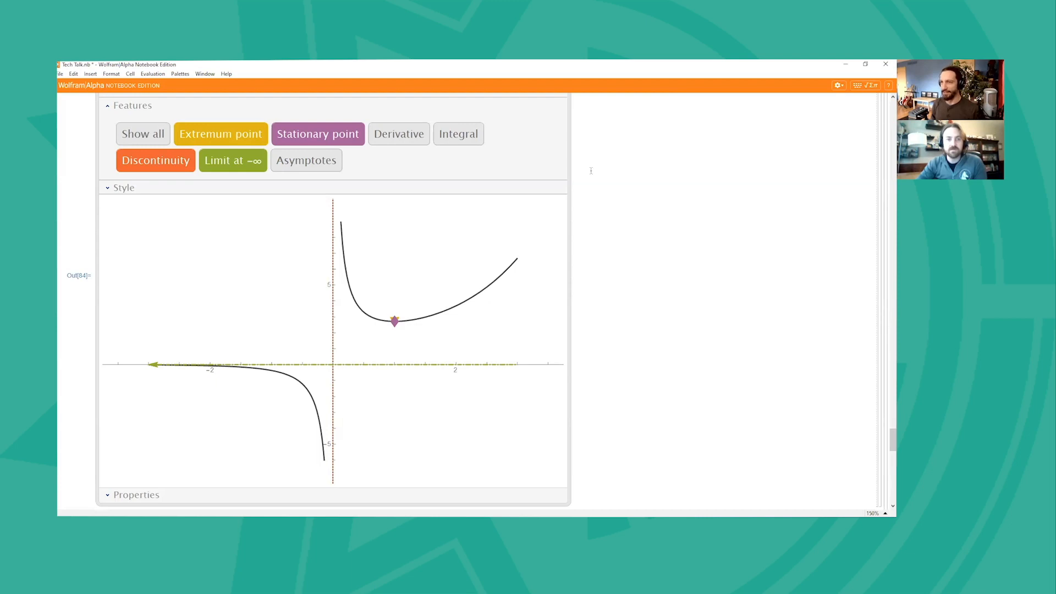
scroll(456, 182, up, 2)
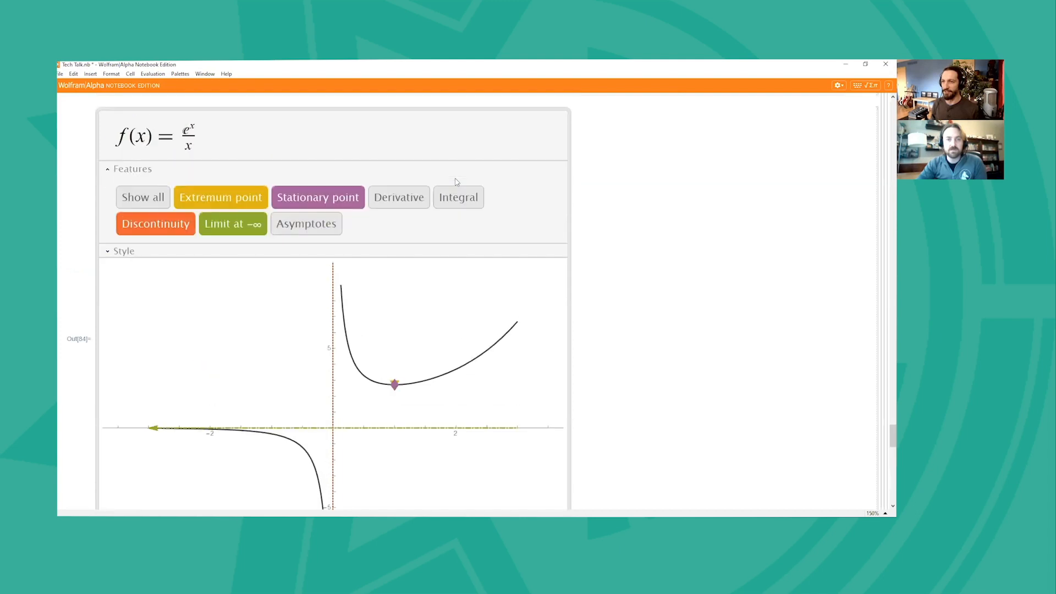
scroll(456, 183, up, 3)
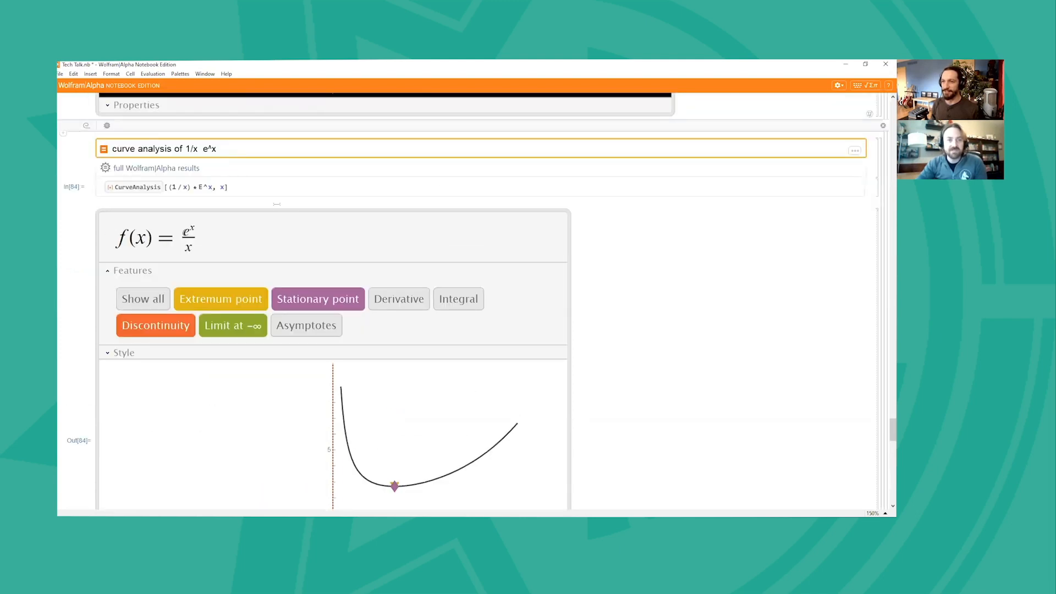
double_click(223, 187)
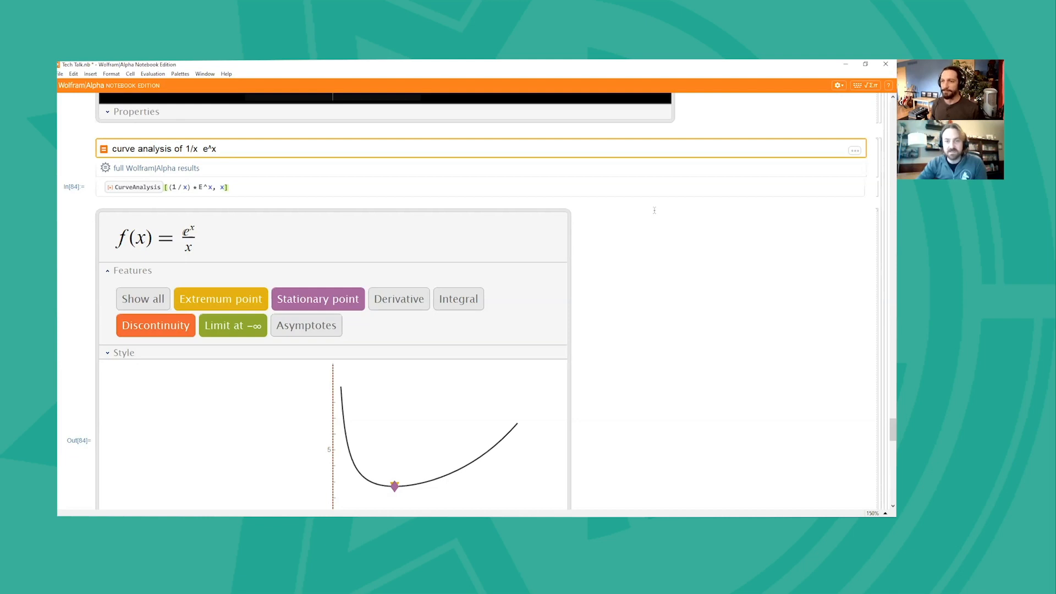
Examine the "Problem 3 - multiple steps" section, from clearing x, y, m through the matrix, determinant and maximum queries.
scroll(655, 210, down, 2)
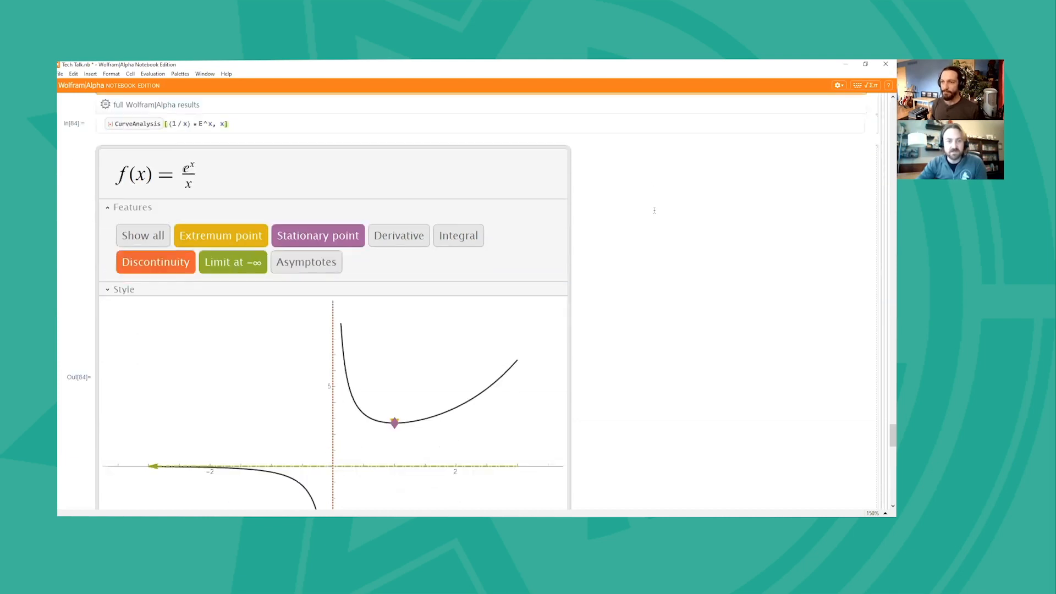
scroll(655, 210, down, 3)
scroll(427, 246, down, 3)
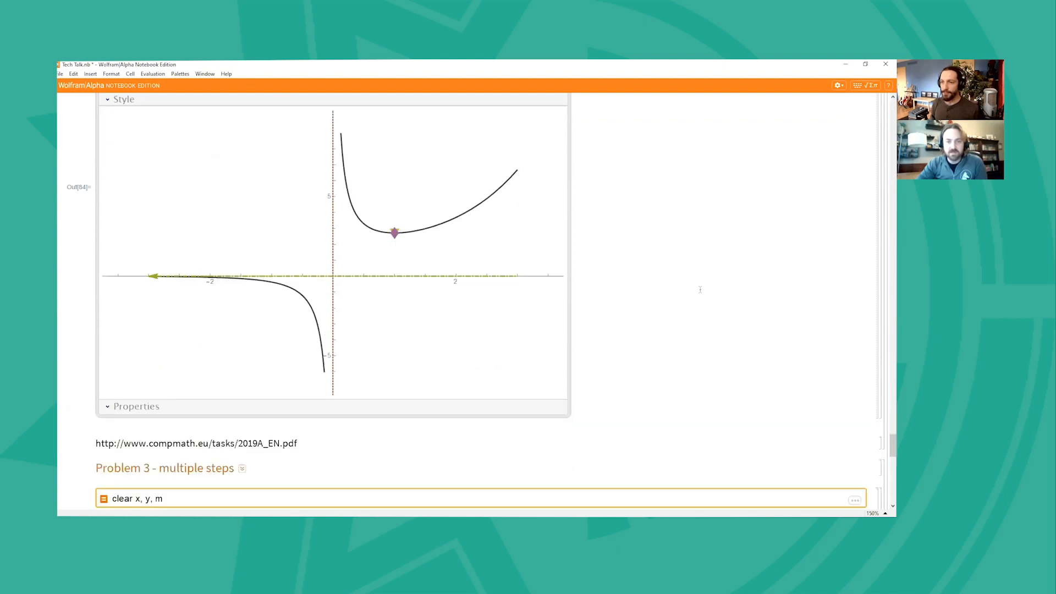
scroll(700, 290, down, 3)
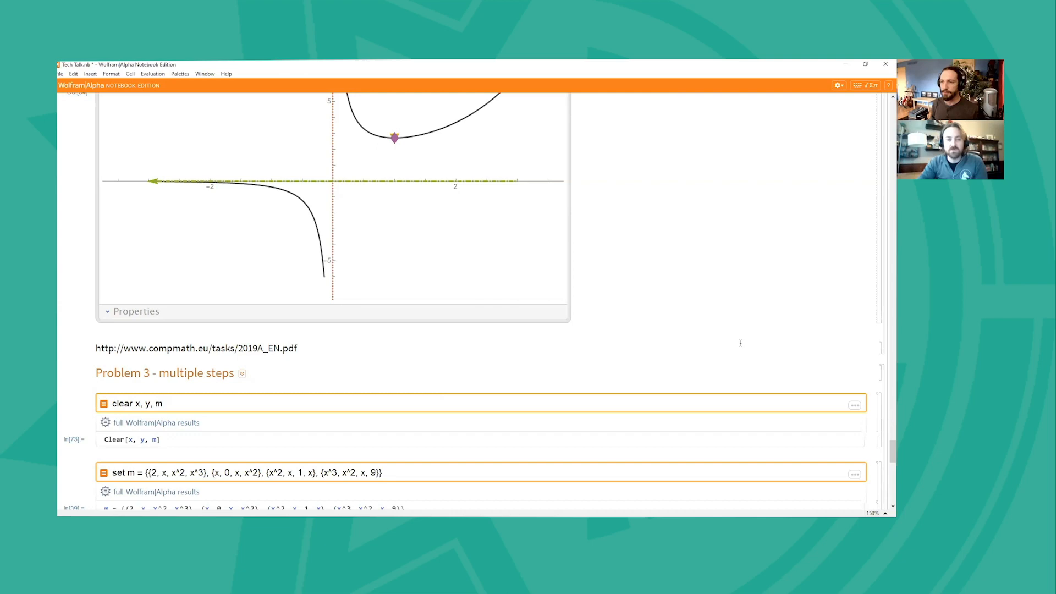
scroll(741, 344, down, 3)
scroll(736, 282, down, 2)
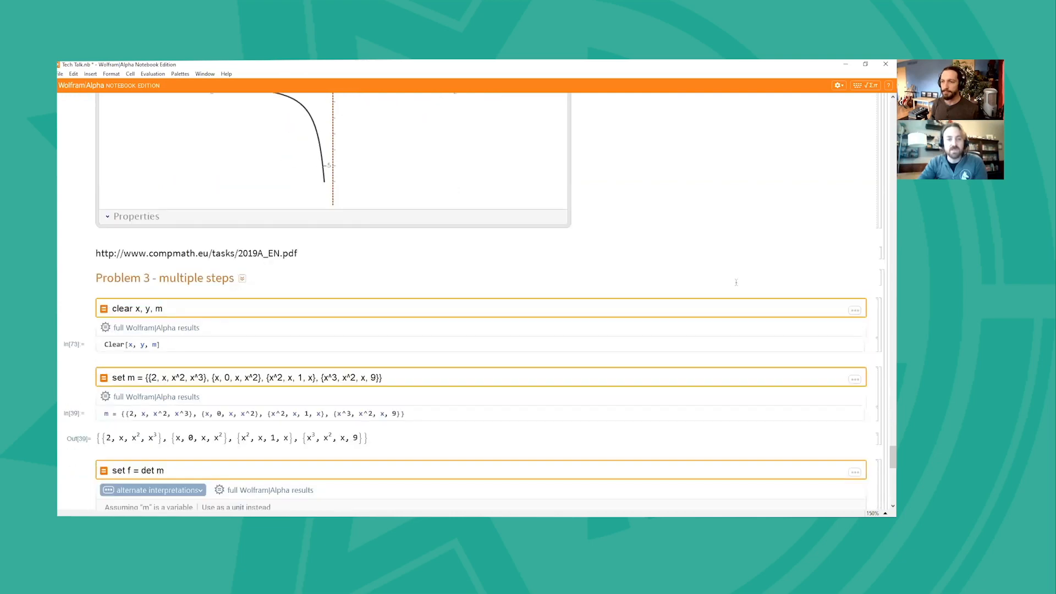
scroll(718, 247, down, 6)
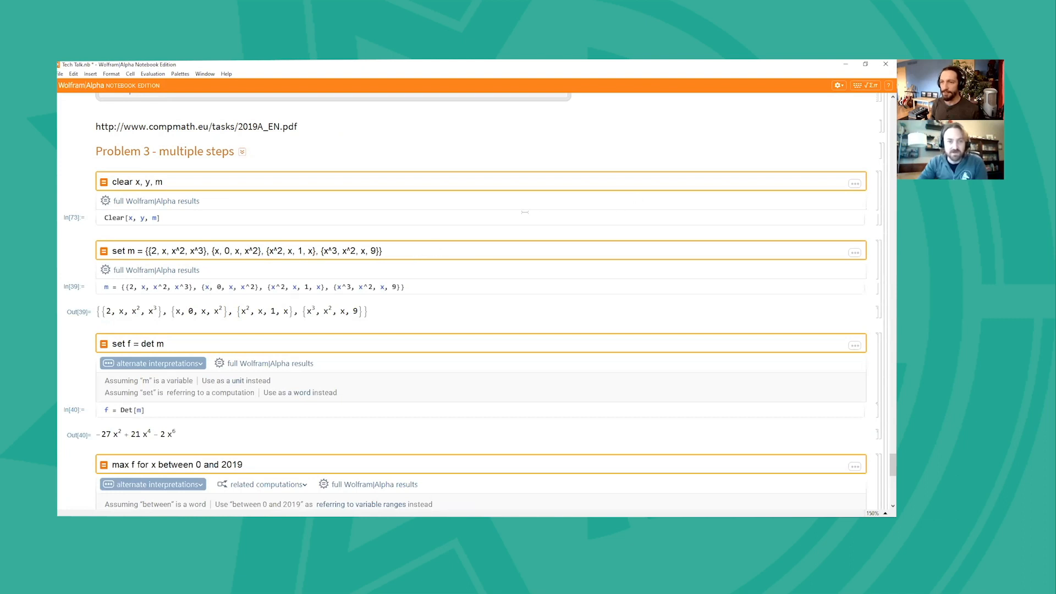
scroll(525, 212, down, 1)
scroll(335, 224, up, 1)
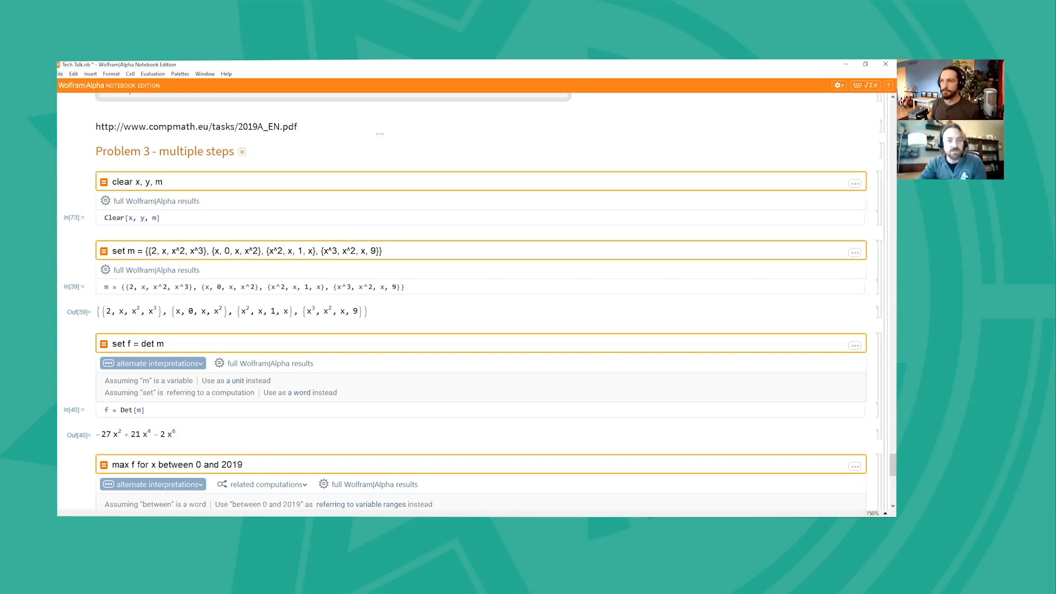
scroll(389, 153, down, 2)
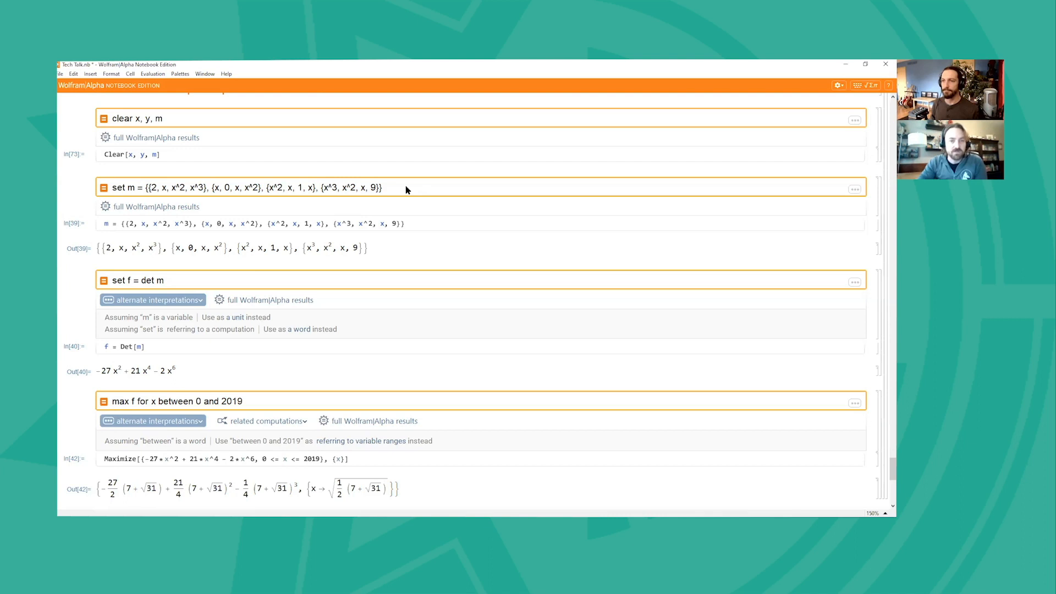
Highlight the matrix in the definition of m and the query "set f = det m", and review their results.
drag(145, 188, 418, 209)
scroll(404, 273, down, 2)
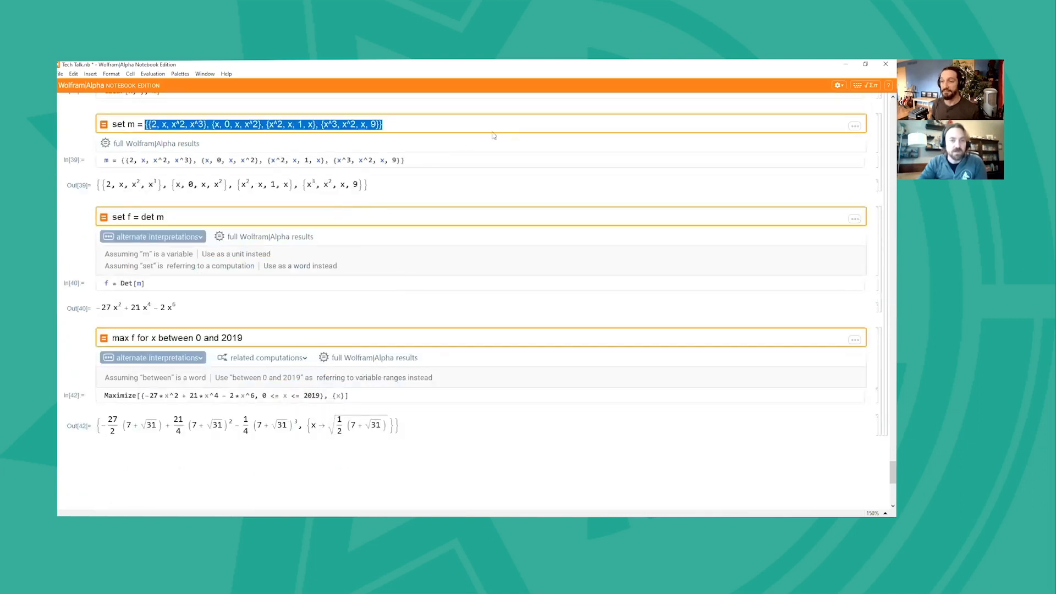
scroll(236, 159, up, 2)
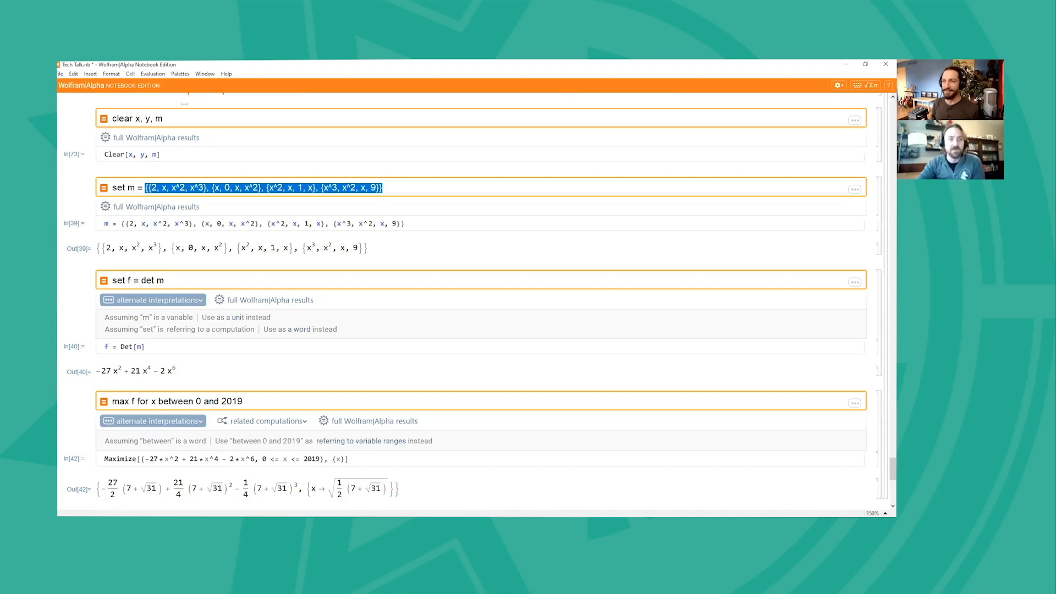
scroll(163, 249, down, 1)
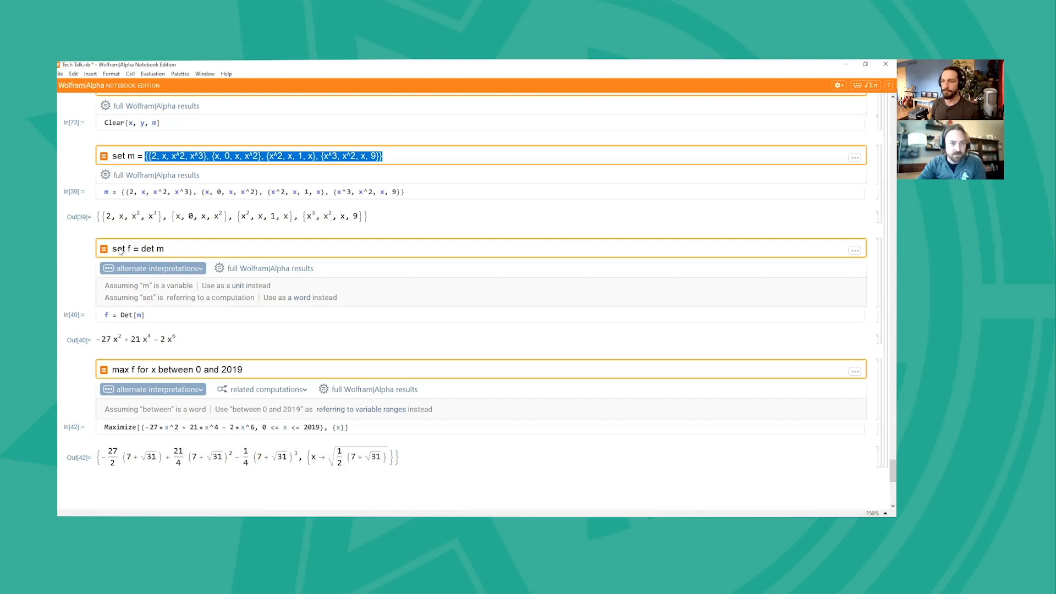
drag(111, 249, 199, 255)
click(198, 255)
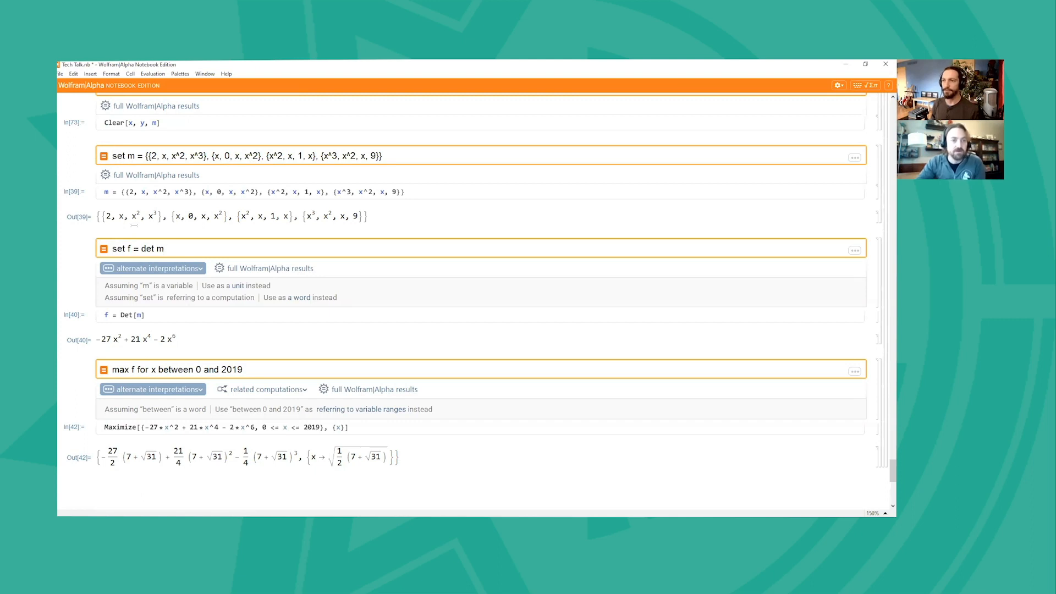
scroll(146, 228, down, 1)
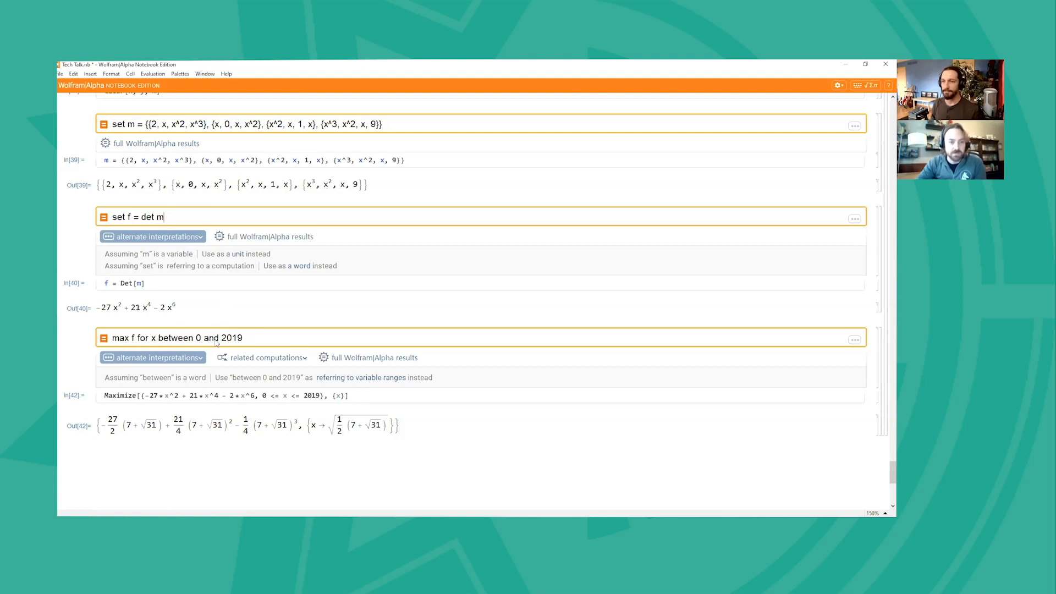
scroll(316, 282, down, 1)
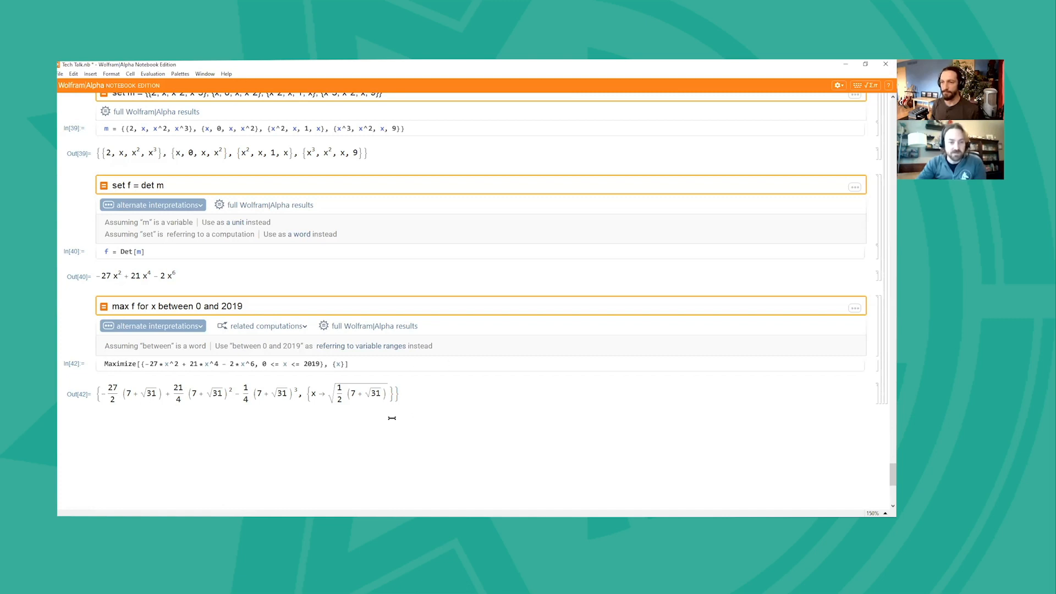
Highlight the Maximize function generated for "max f for x between 0 and 2019" and review its output.
click(249, 426)
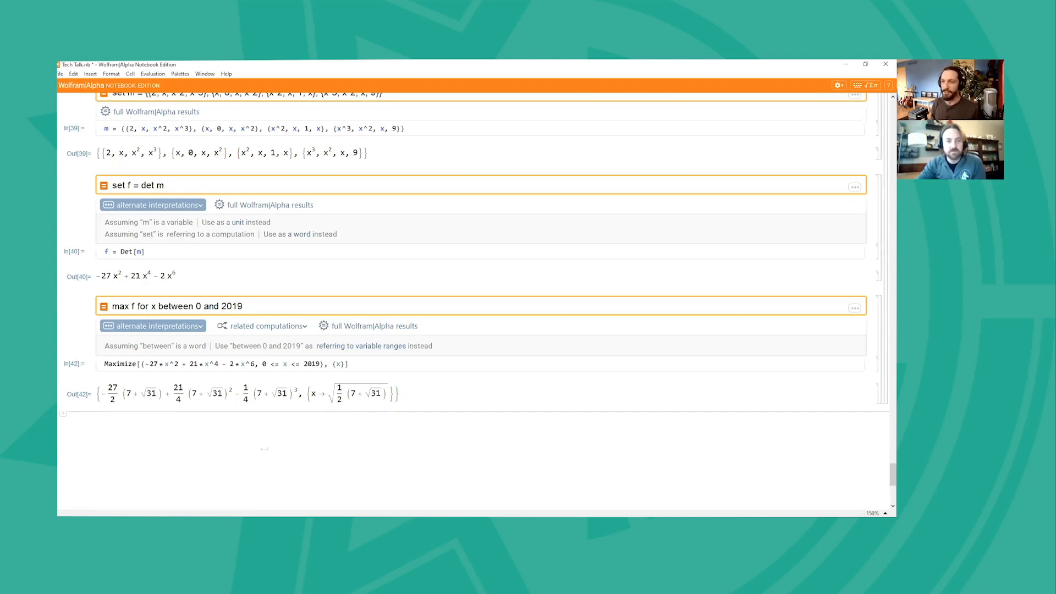
click(271, 291)
click(274, 412)
scroll(415, 417, down, 1)
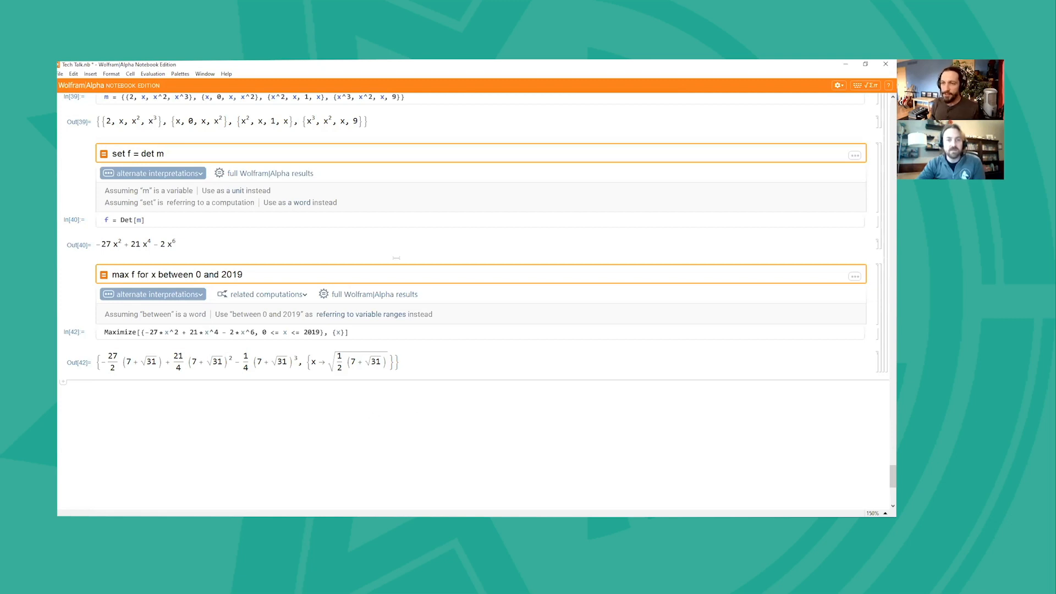
click(396, 258)
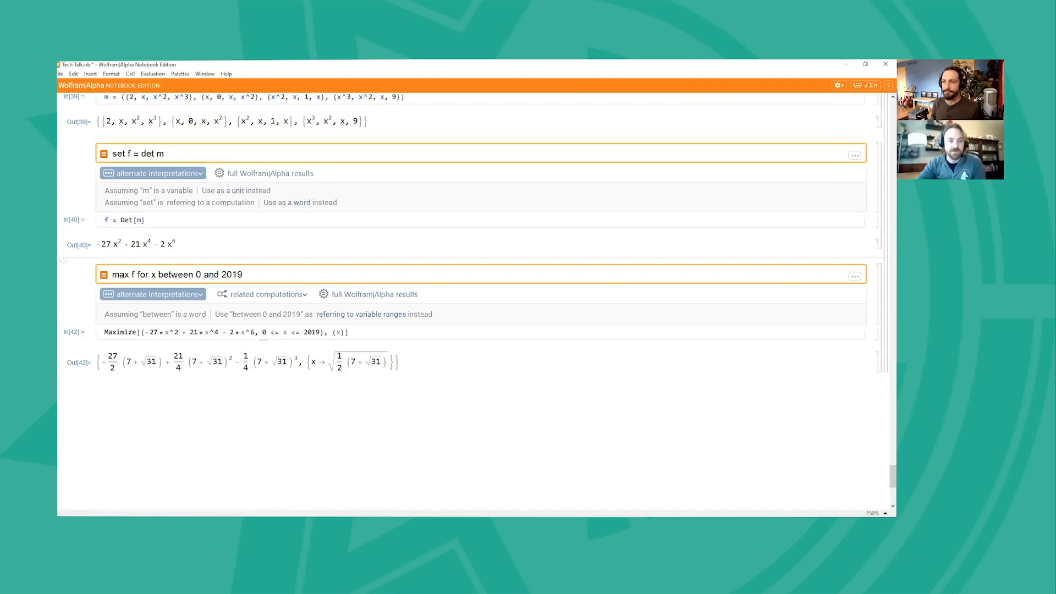
double_click(108, 343)
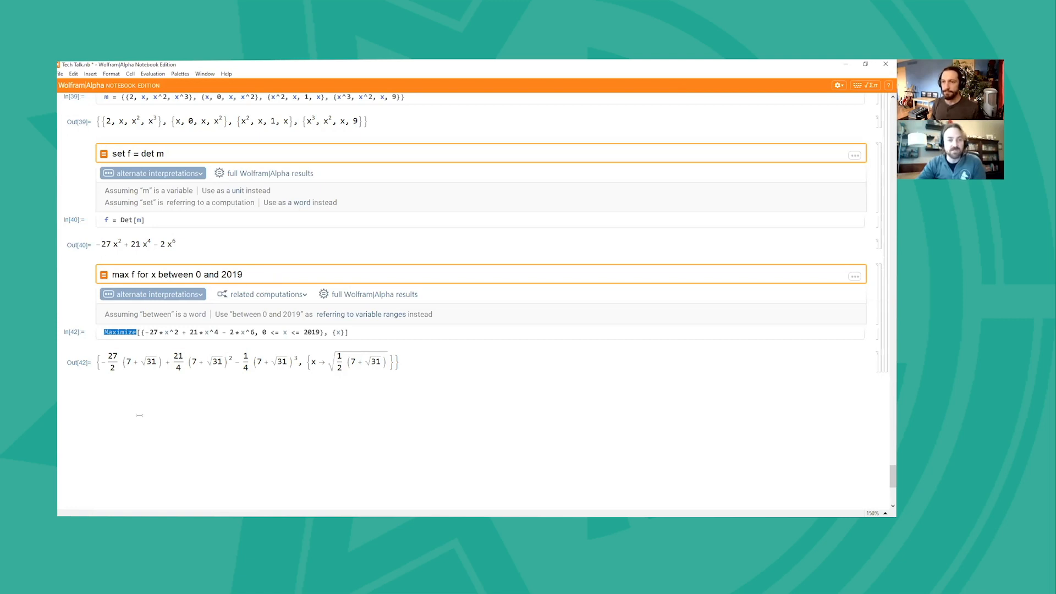
click(307, 388)
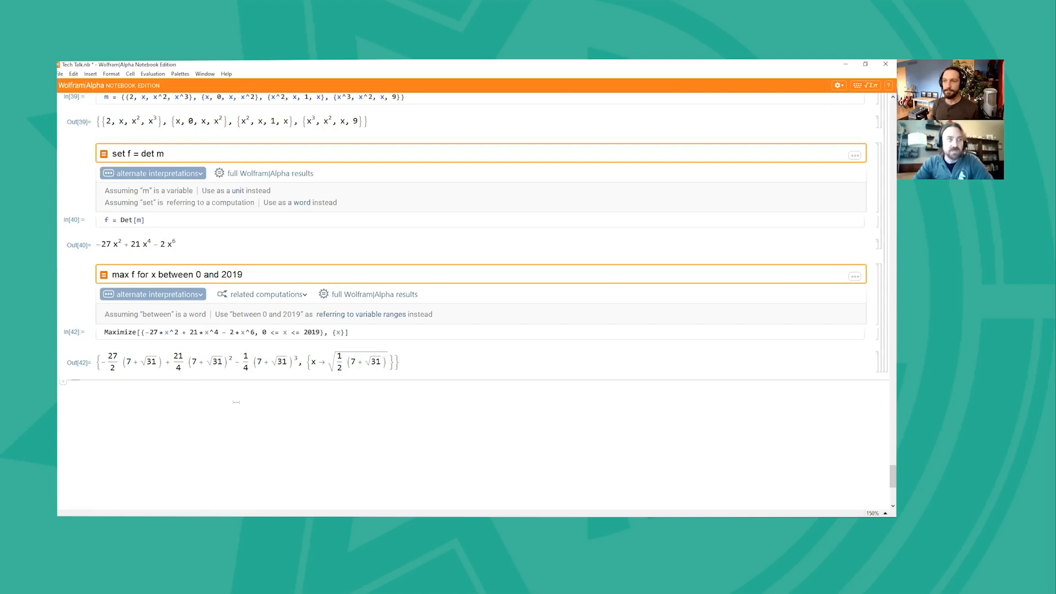
Return to the step-by-step solution for the angle between (1,2,4) and (−1, −5, 2) and select its results cell.
scroll(237, 402, up, 20)
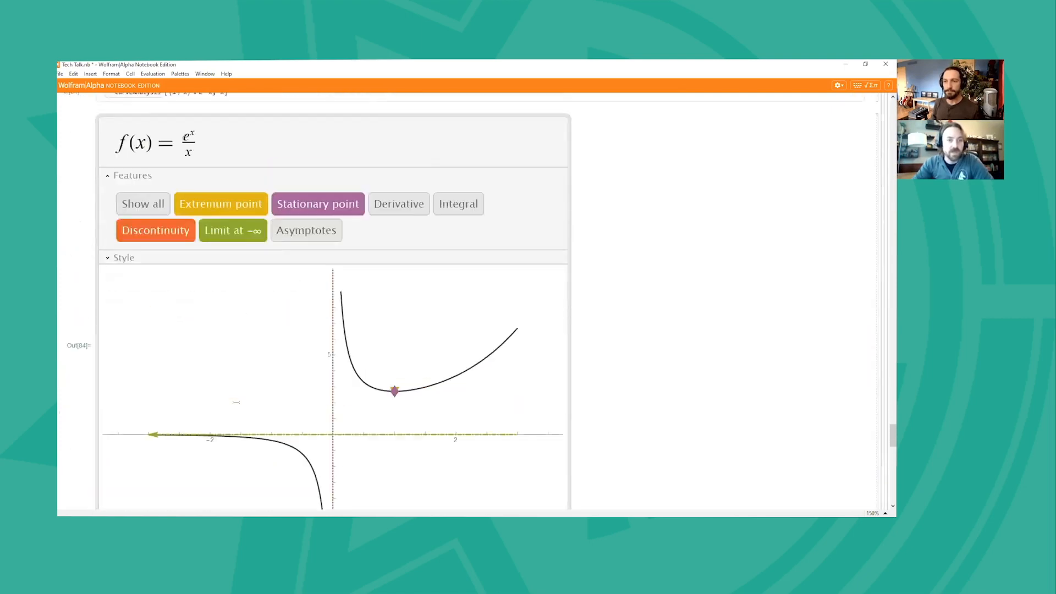
scroll(403, 248, up, 20)
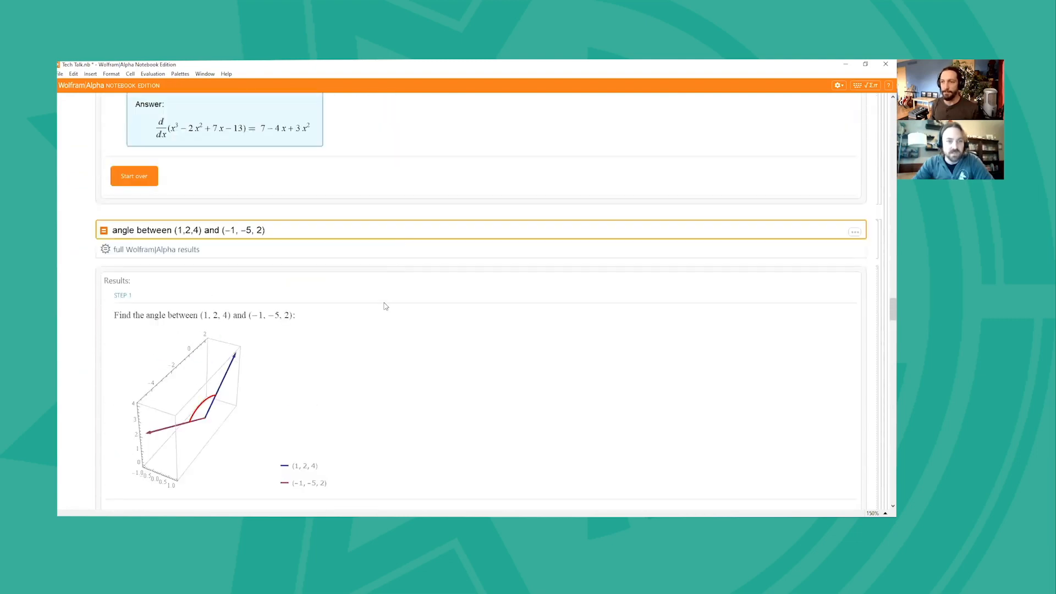
scroll(385, 307, down, 1)
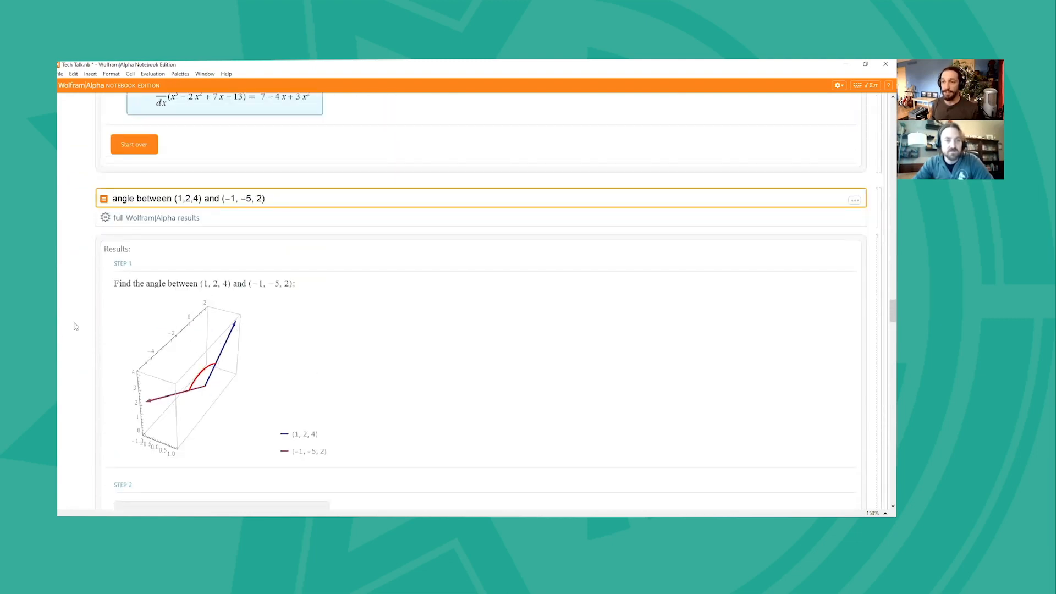
scroll(76, 326, down, 1)
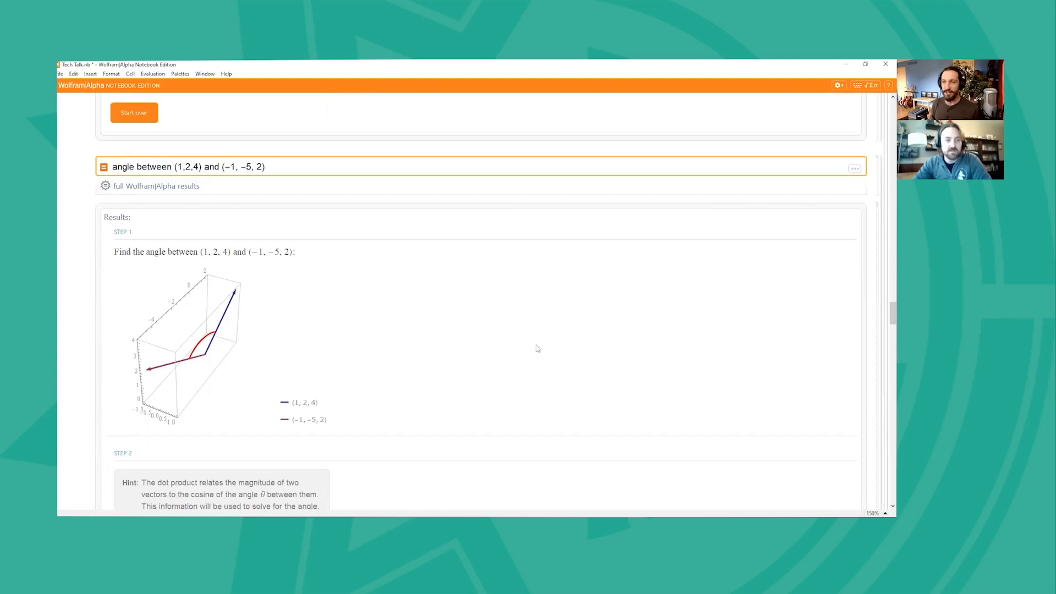
click(879, 270)
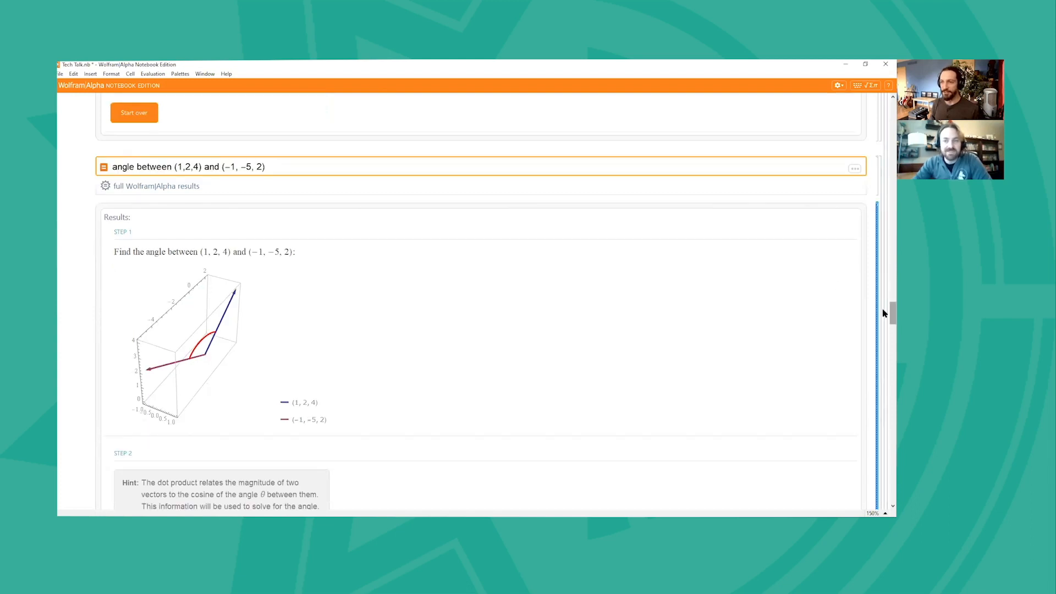
Look through the EntityList output of the derivatives demonstrations to its end.
scroll(884, 313, down, 3)
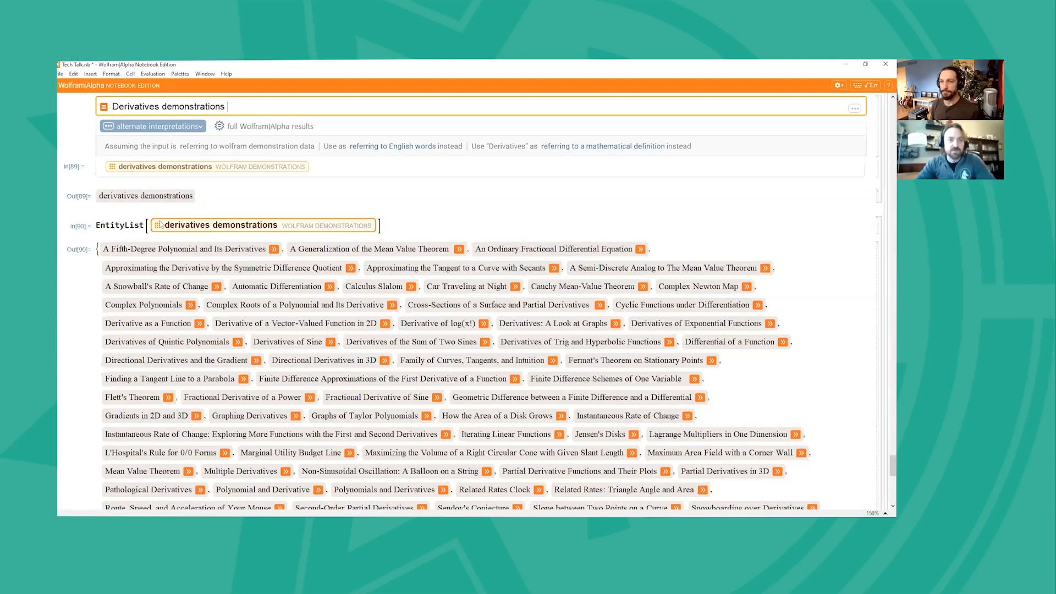
scroll(120, 196, down, 1)
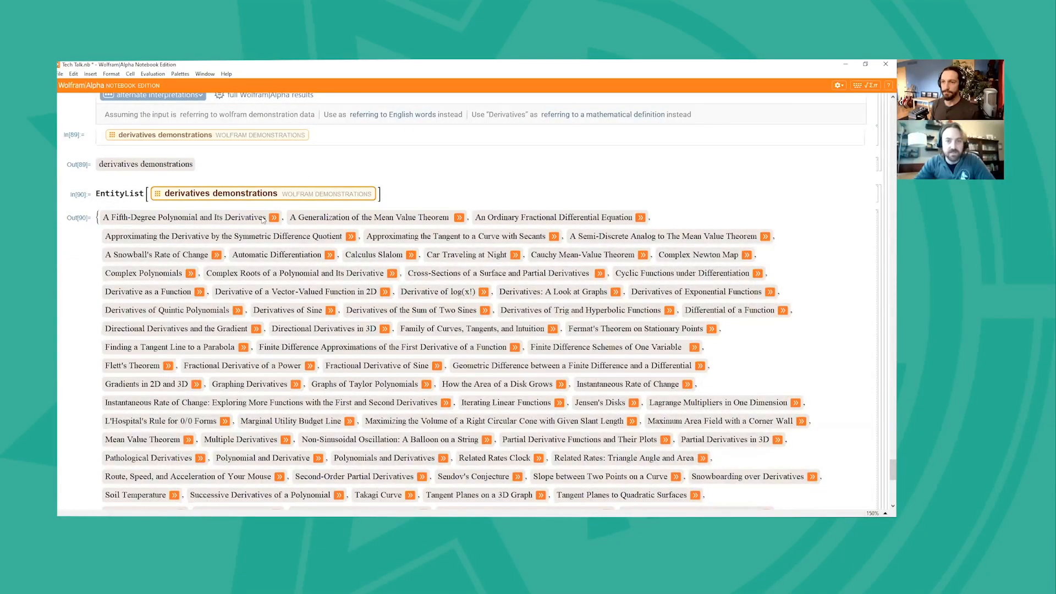
scroll(263, 219, down, 2)
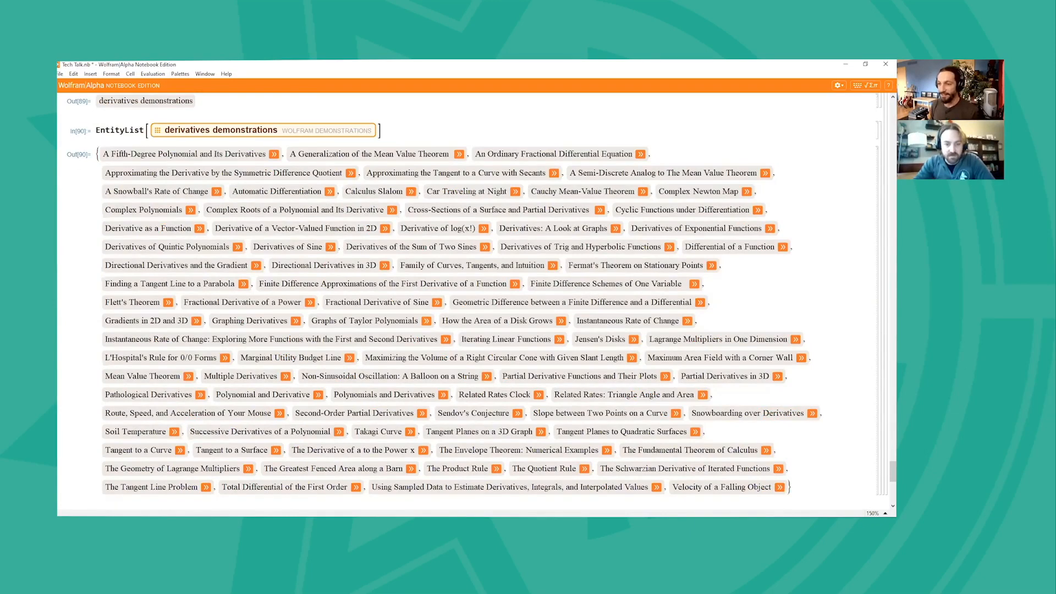
Switch to the Graphs of Taylor Polynomials window, set the cos(x) graph's terms to 8 and xmax to 7.1, and adjust its y axis.
click(301, 526)
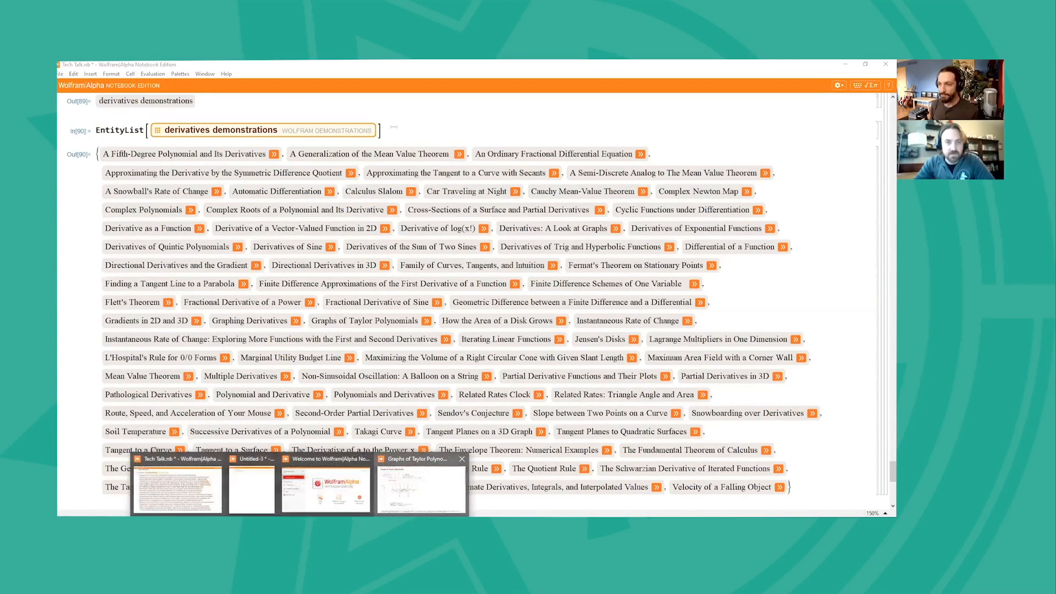
click(422, 487)
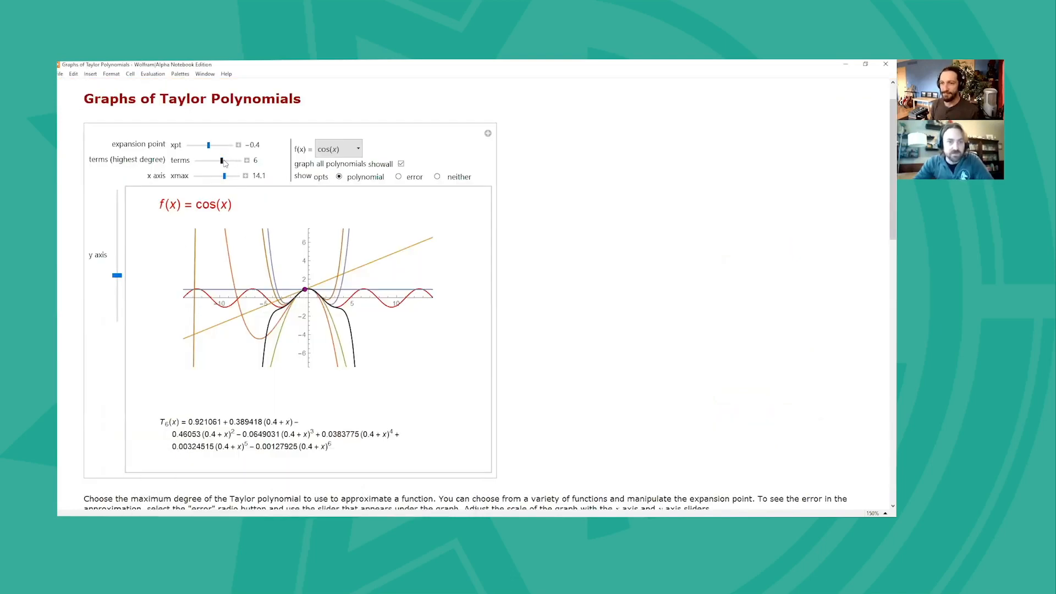
drag(219, 162, 205, 178)
mouse_move(117, 275)
mouse_down()
mouse_move(117, 238)
mouse_move(115, 286)
mouse_up()
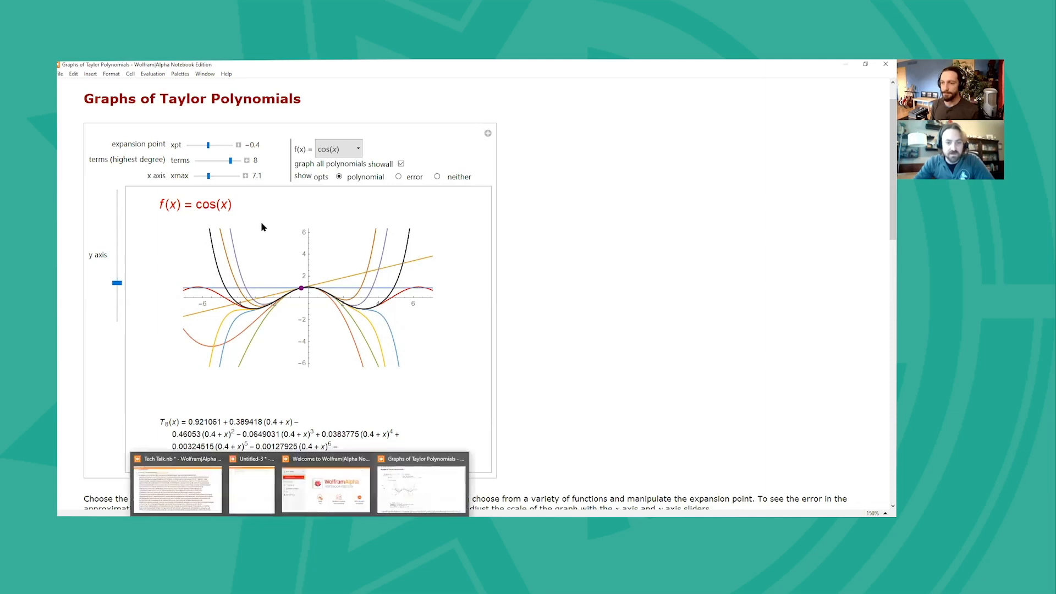
Change the Taylor graph's function to tan(x), with expansion point −0.9656 and highest degree 4.
click(346, 150)
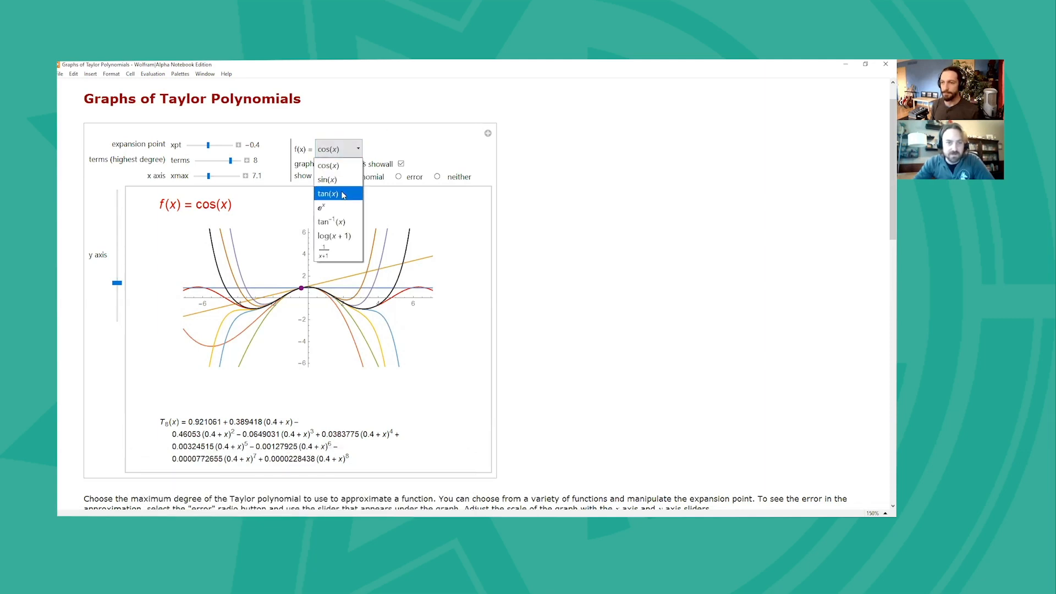
click(344, 194)
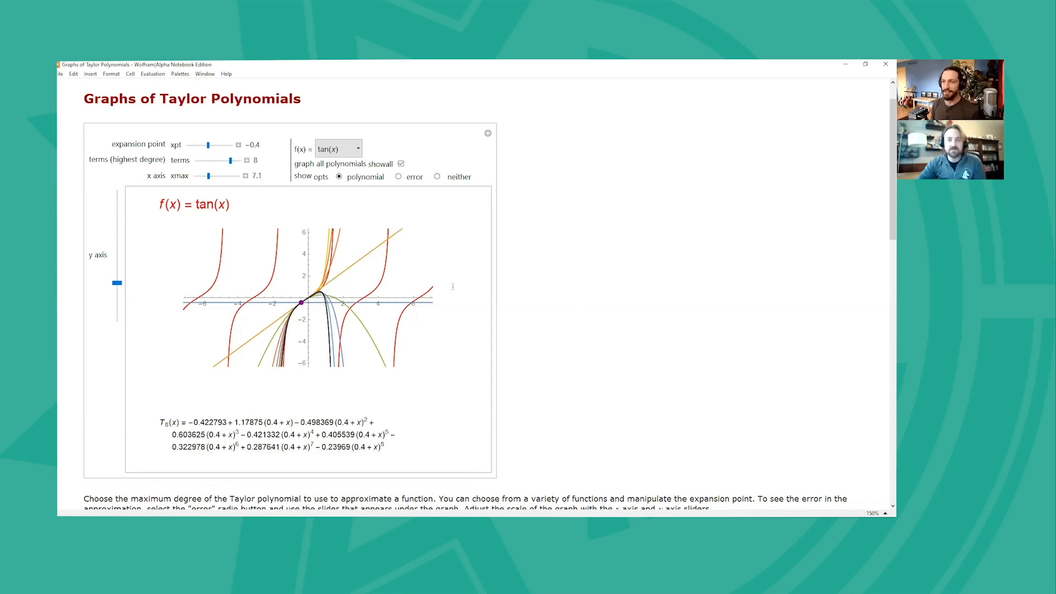
drag(207, 146, 206, 146)
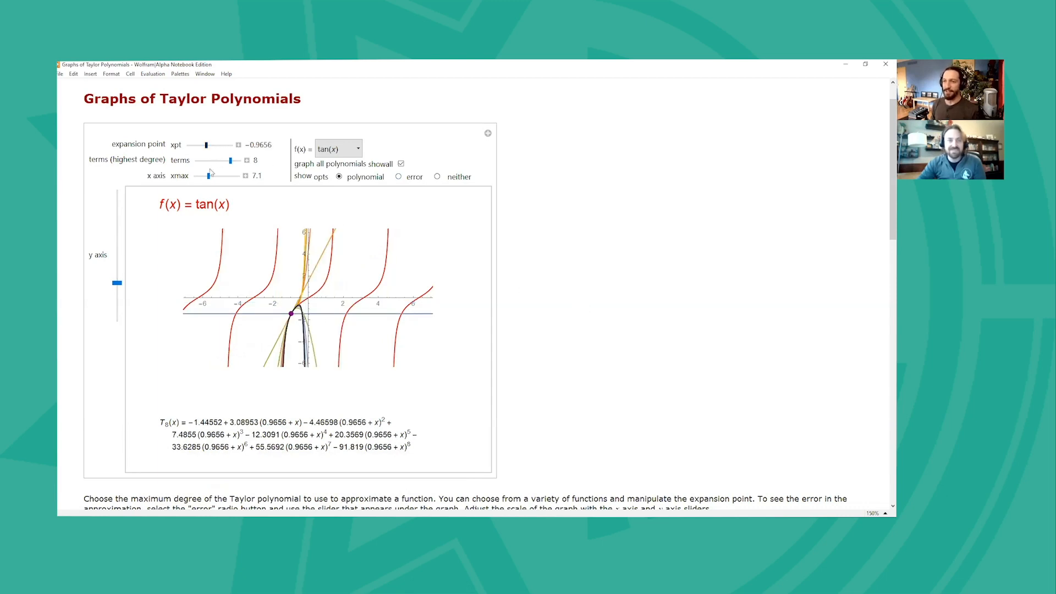
click(213, 161)
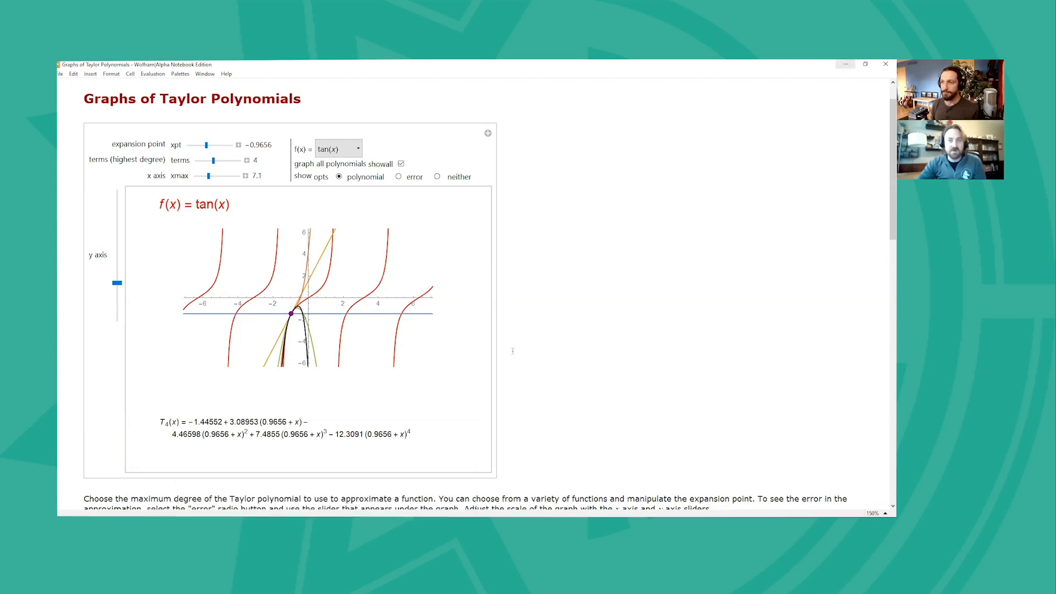
mouse_move(300, 524)
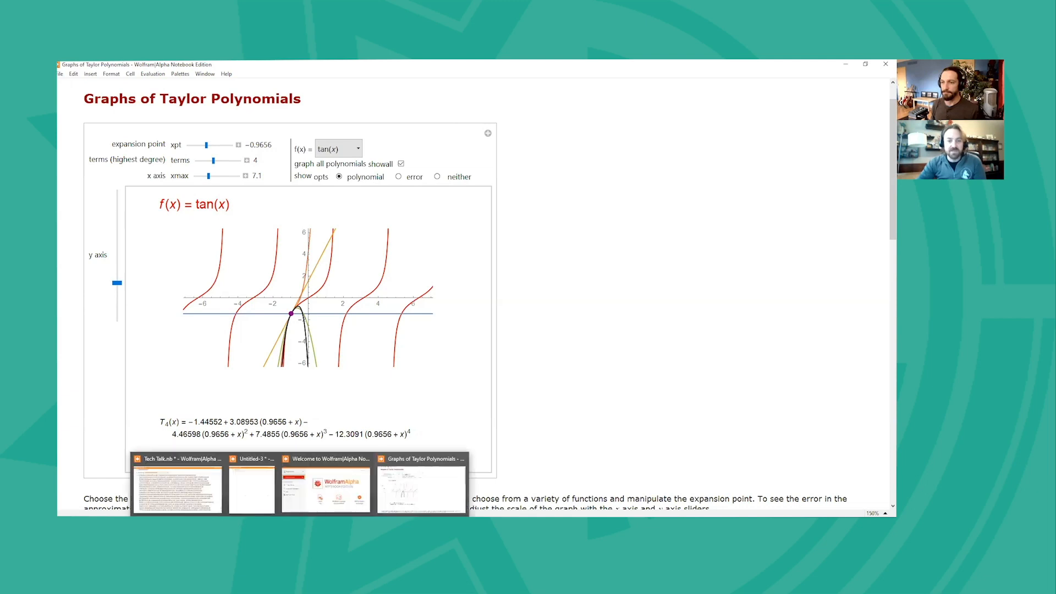